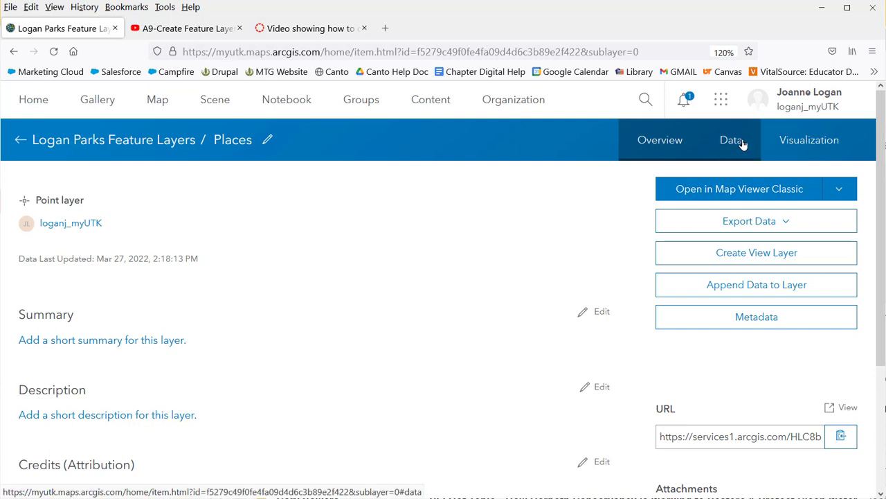
Add a String field to the Places layer with field name paint_color, display name "paint color" and length 256.
click(741, 142)
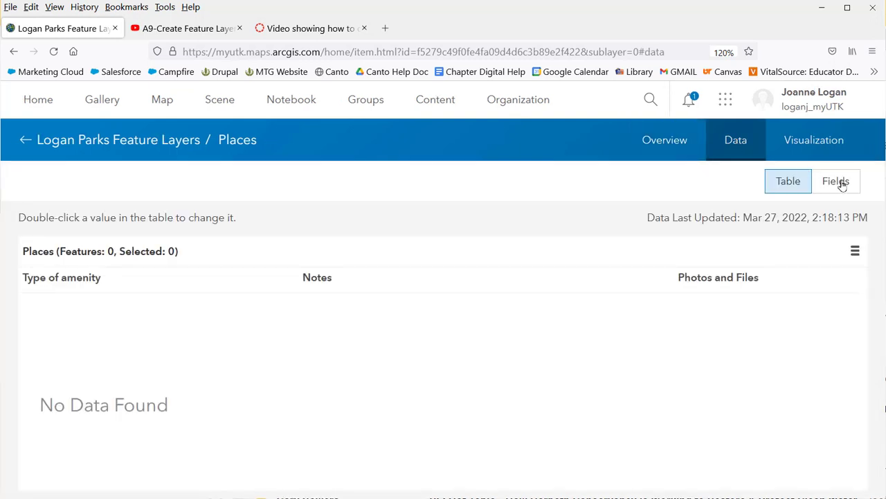
click(839, 184)
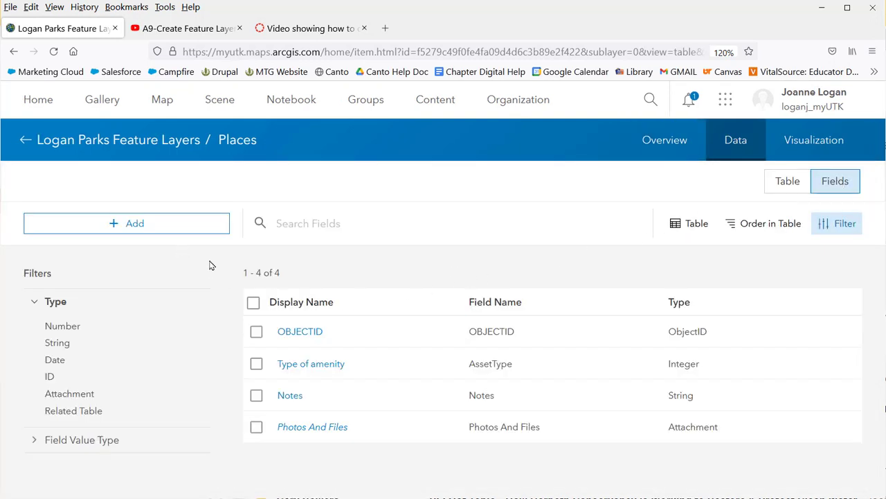
click(177, 226)
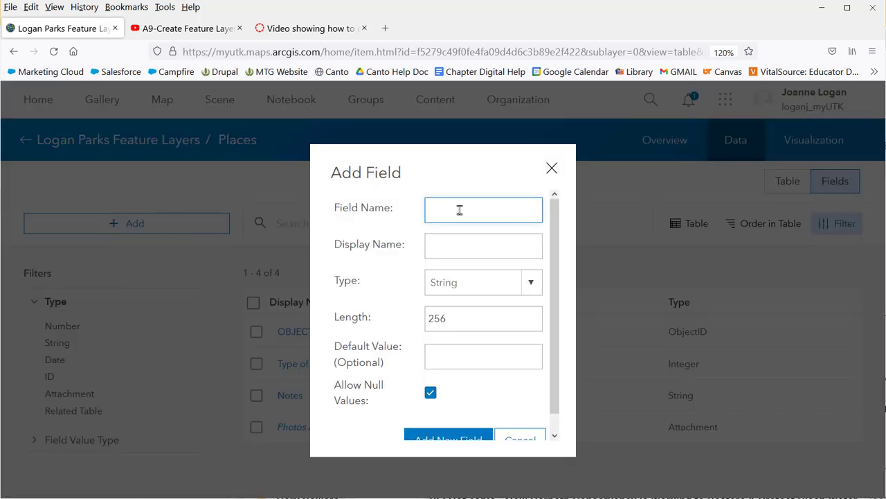
text(paint_color)
click(470, 250)
text(paint)
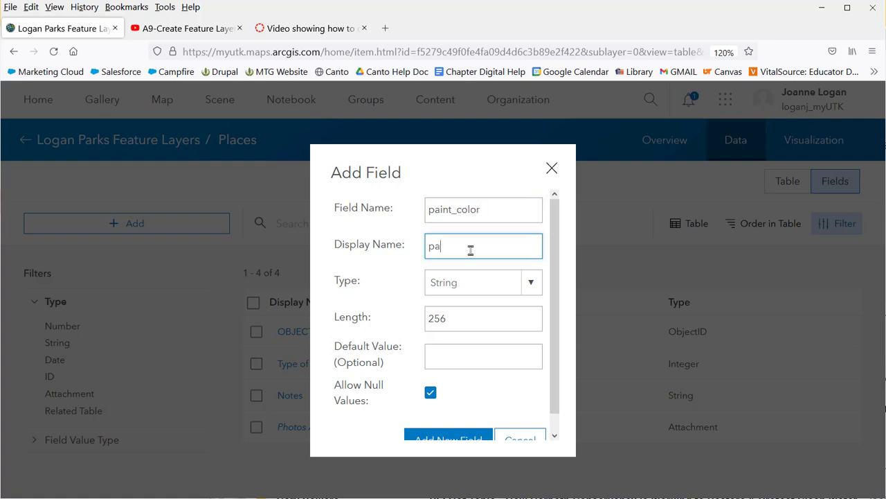
text( color)
scroll(489, 385, down, 1)
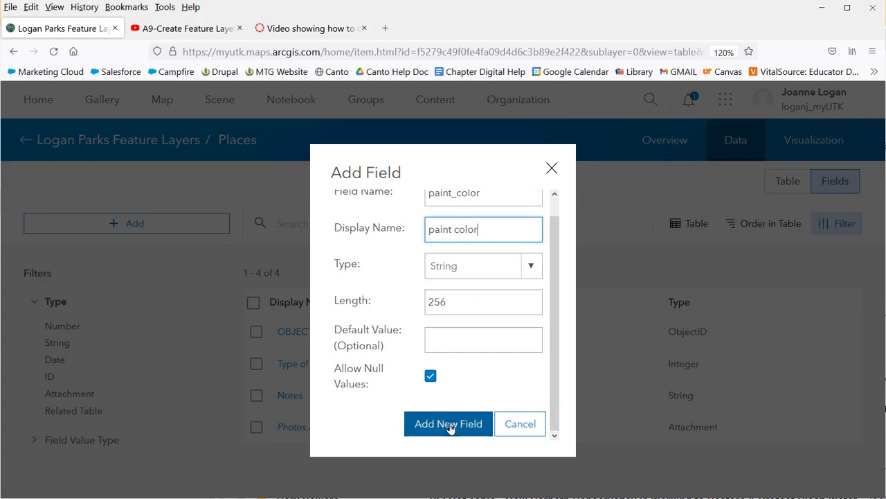
click(450, 424)
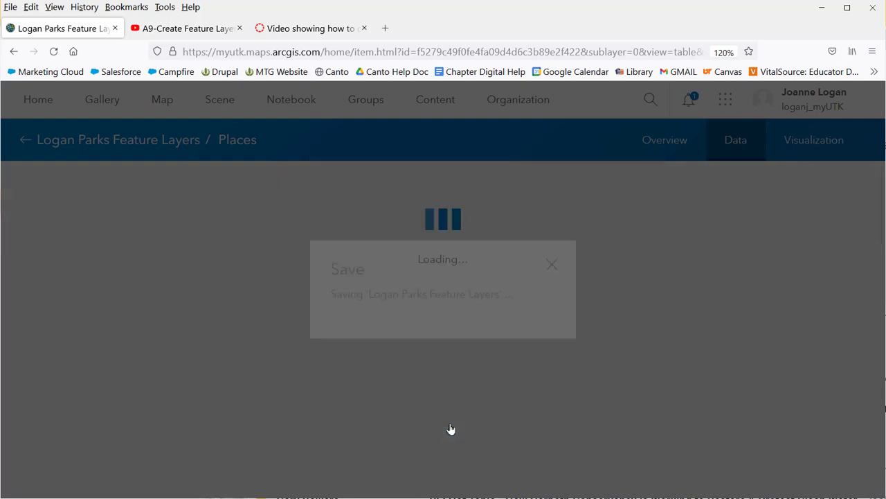
Add a String field to the Places layer with field name paint_notes and display name "paint notes".
scroll(450, 428, down, 1)
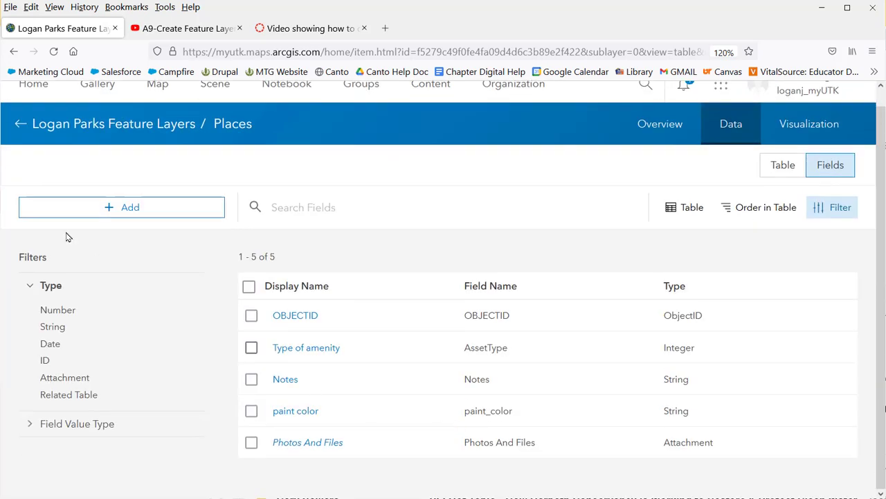
click(156, 210)
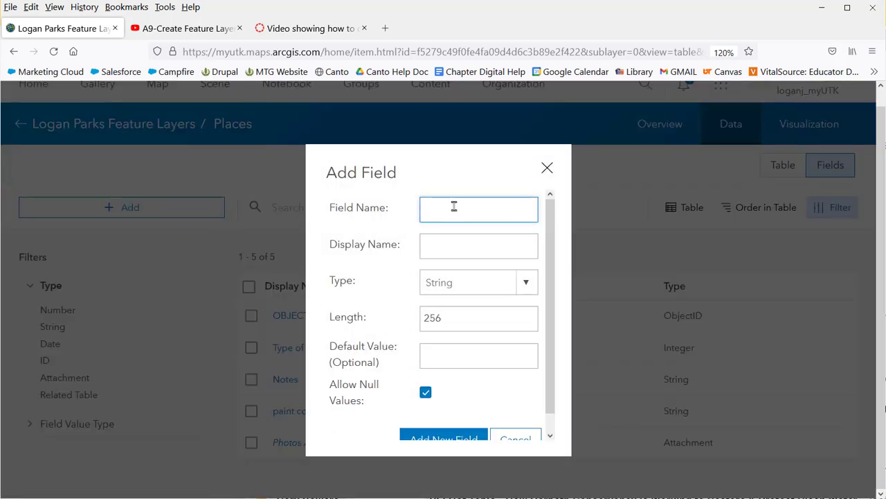
text(paint_notes)
click(466, 244)
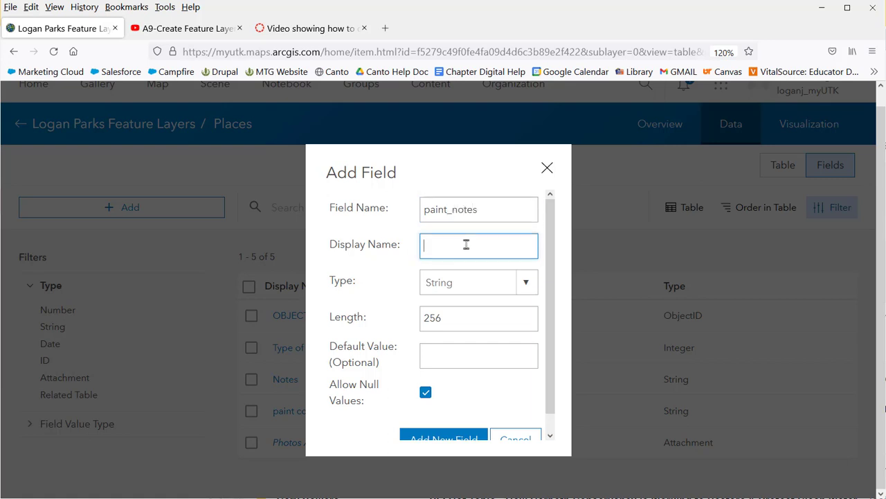
text(paint notes)
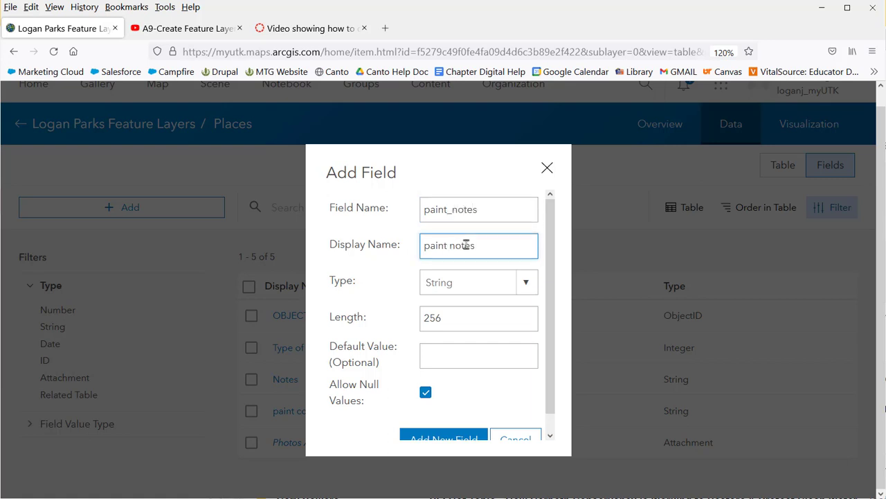
click(448, 438)
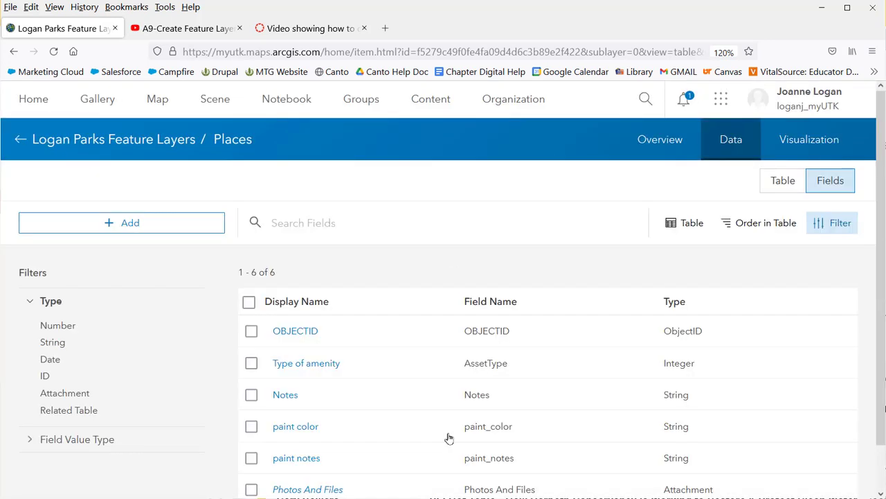
Add an Integer field to the Places layer with field name paint_time and display name "paint time".
click(171, 227)
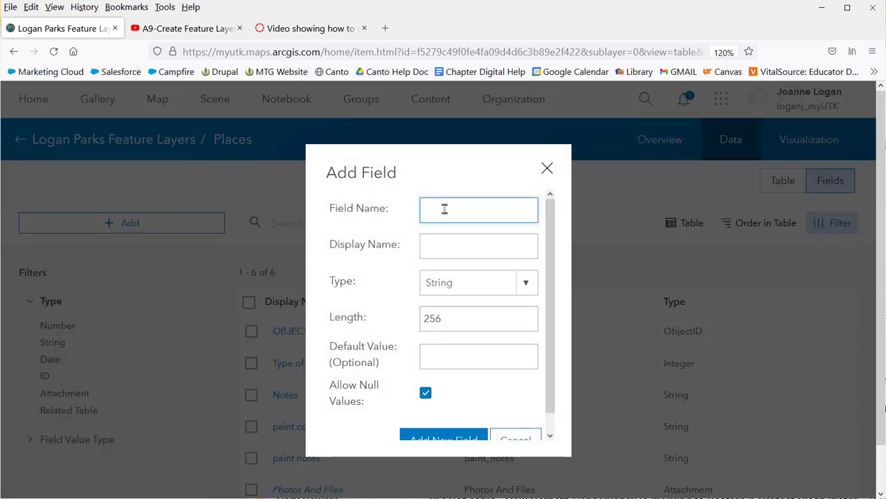
text(paint_time)
click(448, 239)
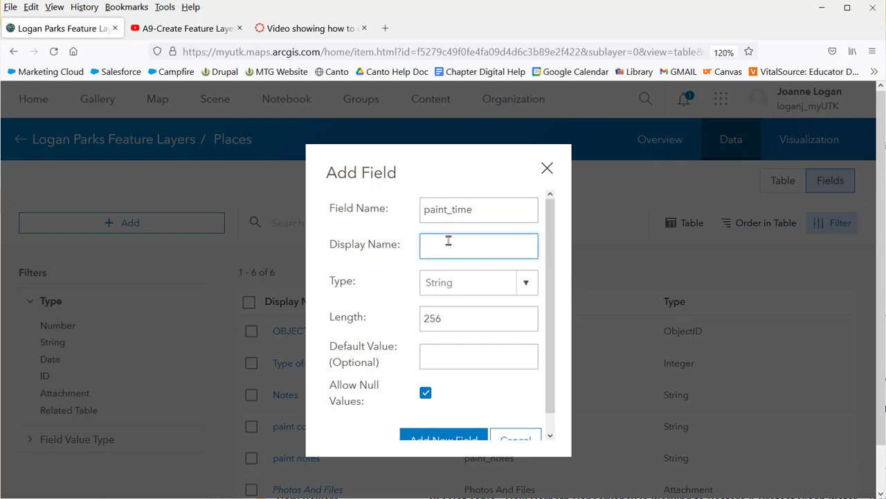
text(paint time)
click(527, 289)
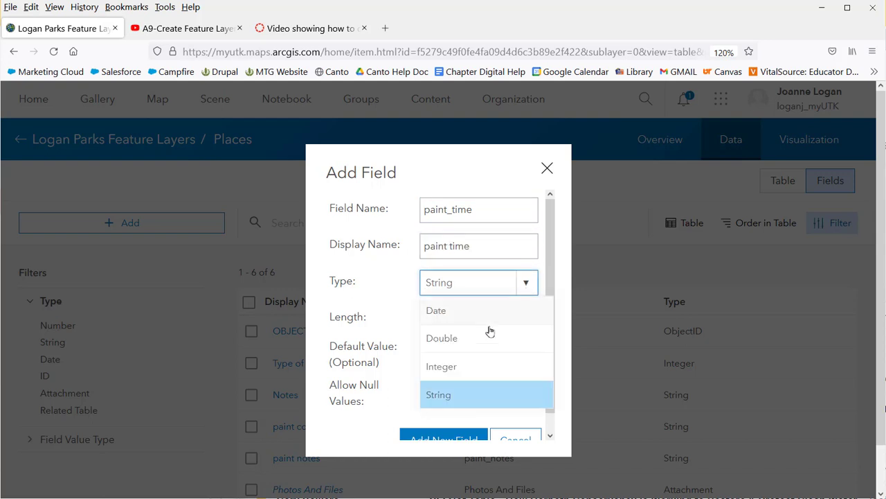
click(473, 366)
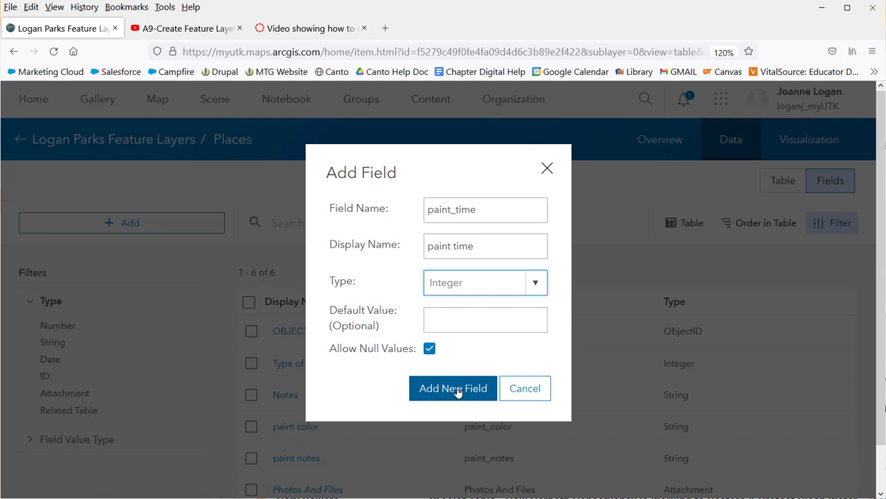
click(457, 392)
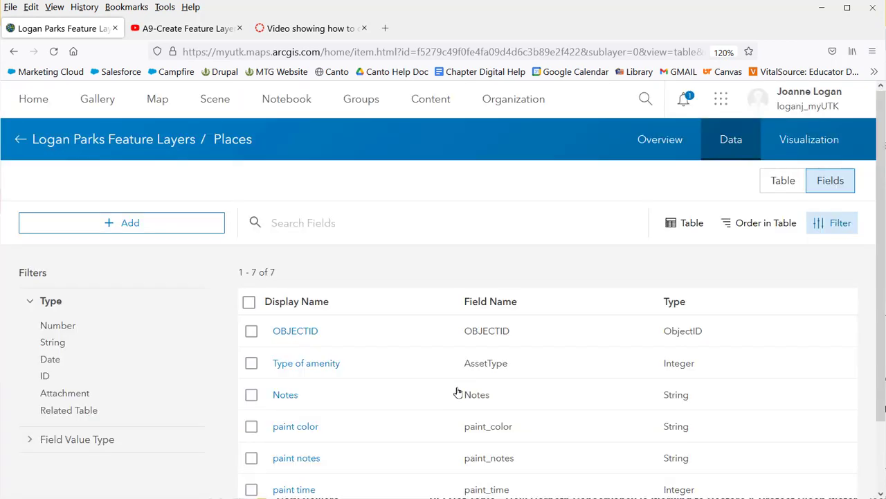
Add an Integer field to the Places layer with field name needs_paint, display name "needs paint" and default value 1.
click(160, 223)
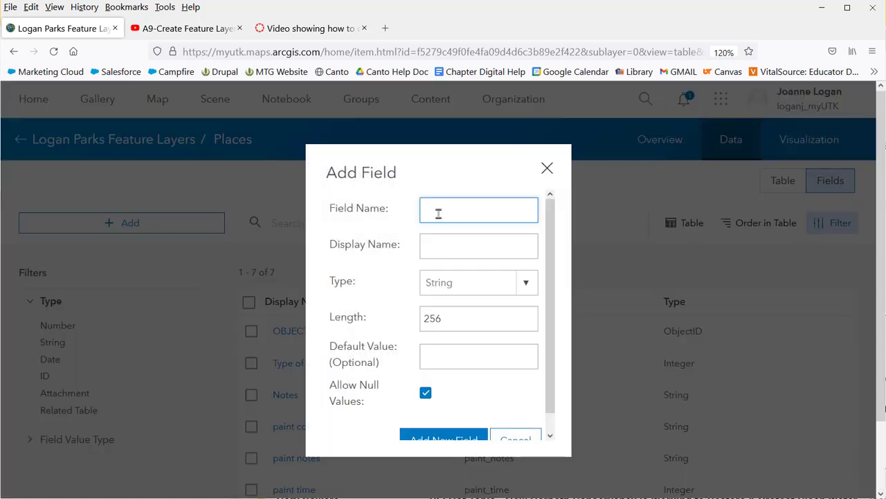
text(needs_paint)
click(438, 249)
text(needs apin)
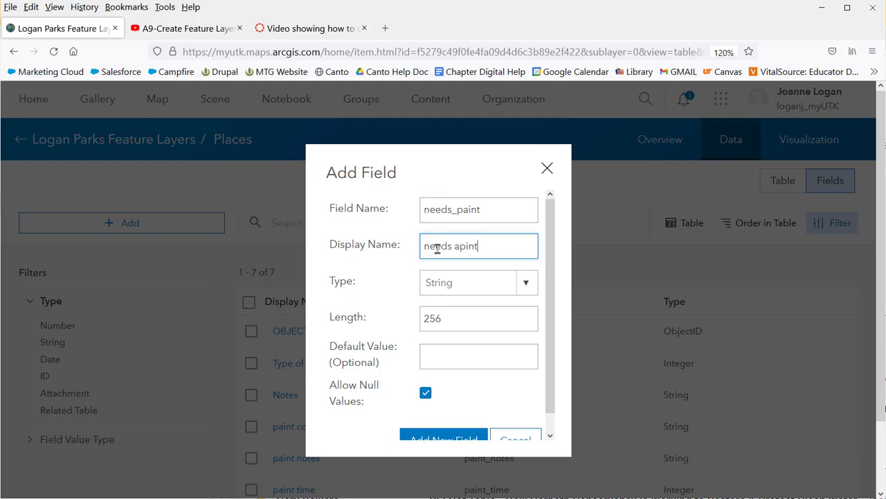
text(t)
key(BackSpace)
key(BackSpace)
key(BackSpace)
key(BackSpace)
key(BackSpace)
key(BackSpace)
text(paint)
click(525, 284)
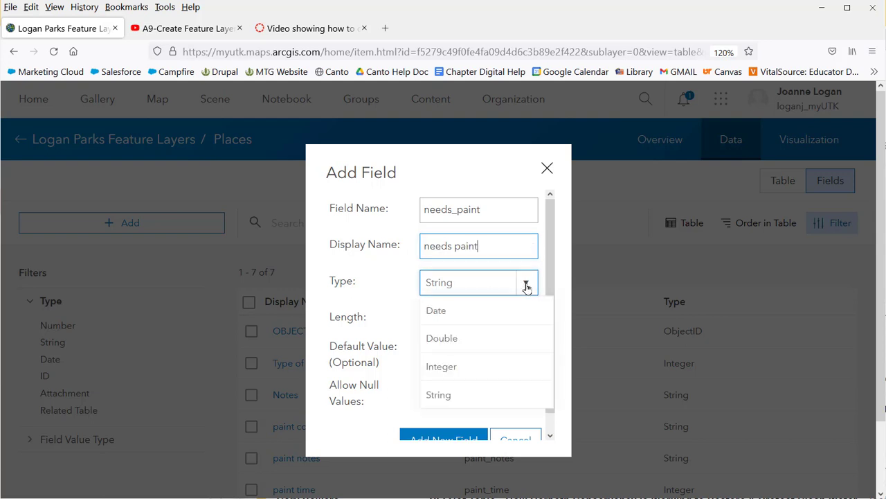
click(491, 368)
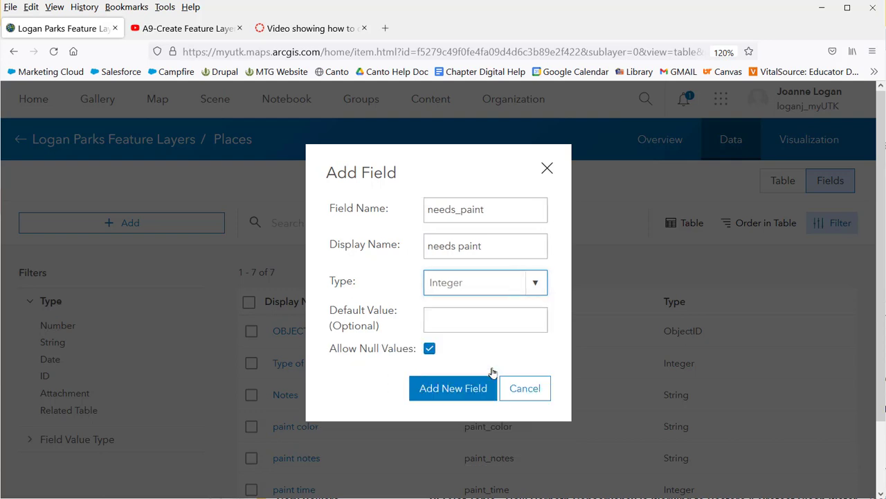
click(498, 316)
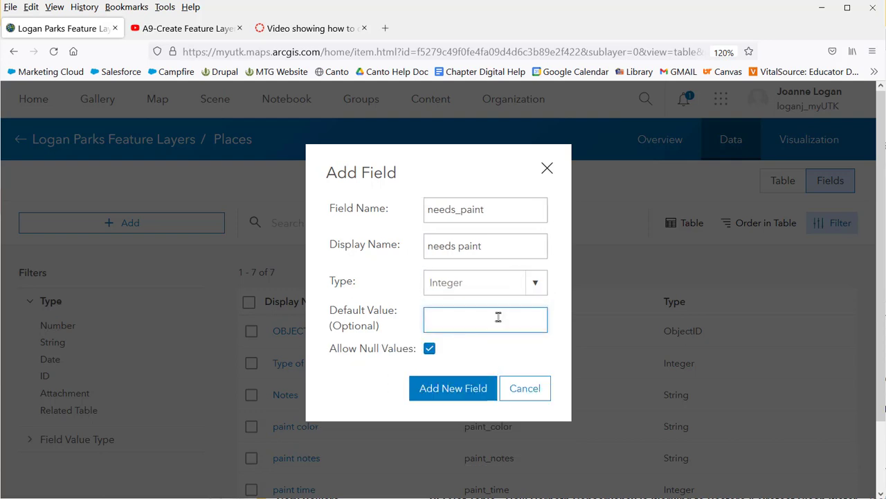
text(1)
click(464, 390)
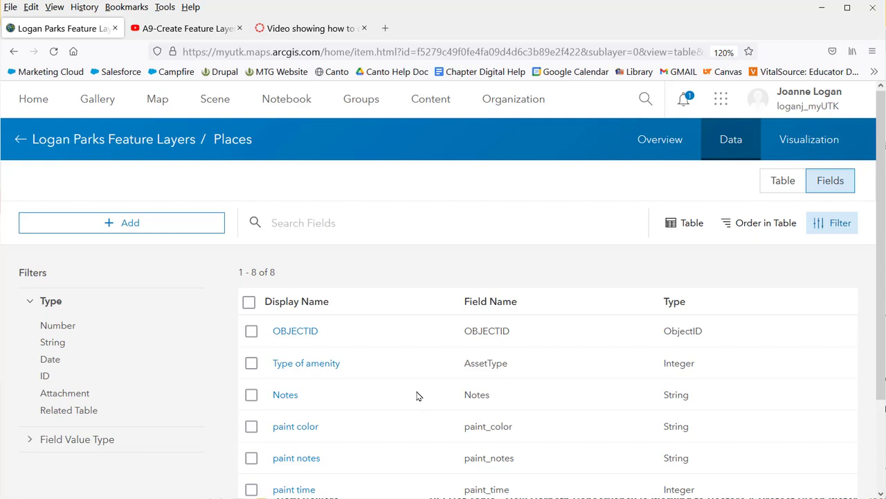
Start a list of values for the needs paint field with the label Yes and code 0.
scroll(417, 396, down, 2)
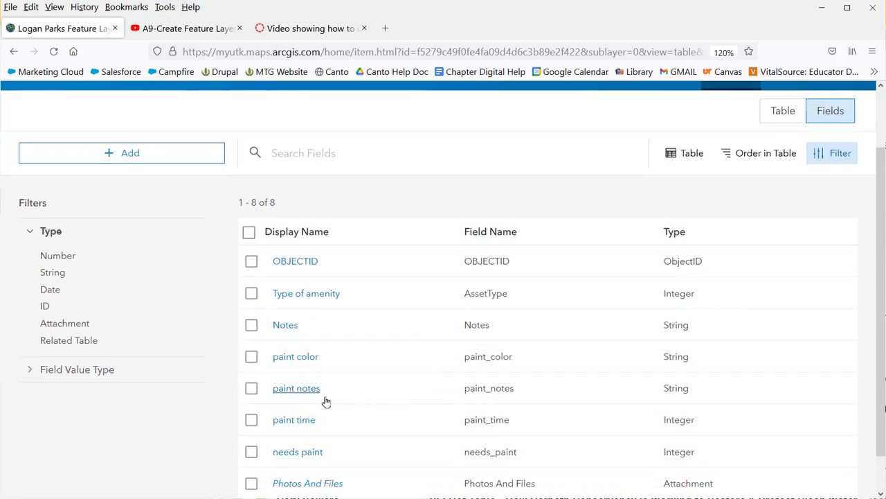
scroll(326, 401, down, 1)
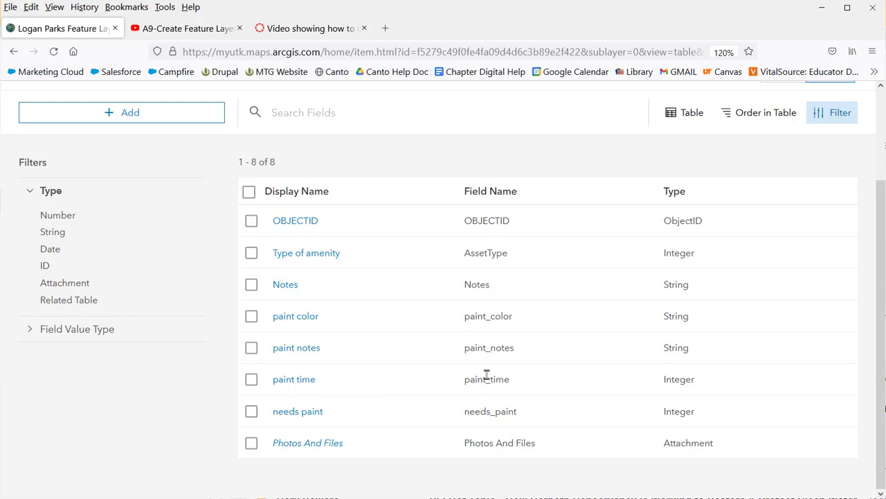
click(306, 411)
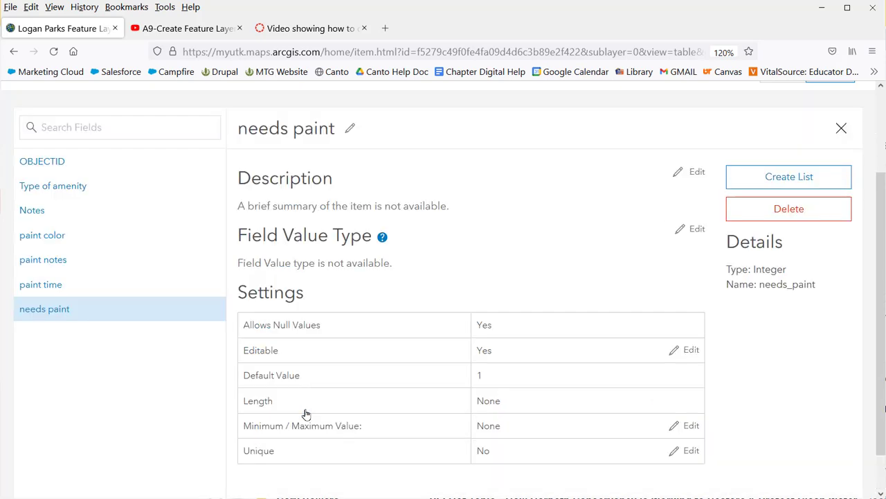
click(805, 177)
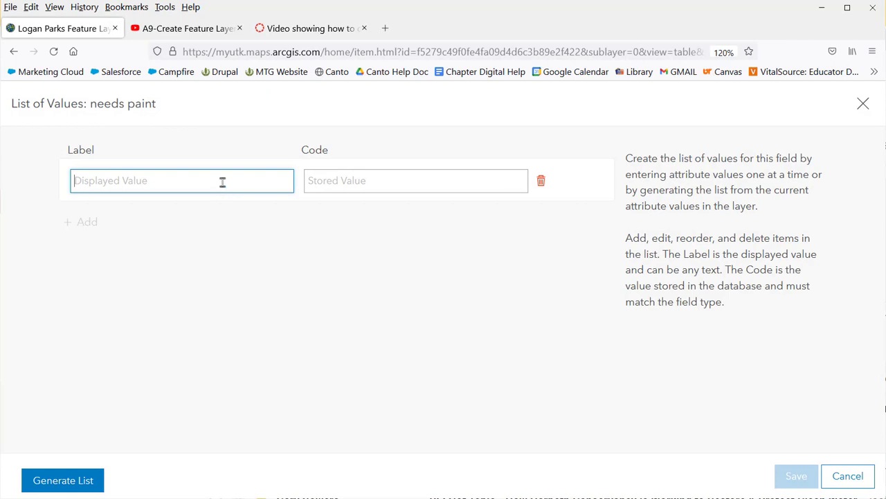
text(Yw)
key(BackSpace)
text(es)
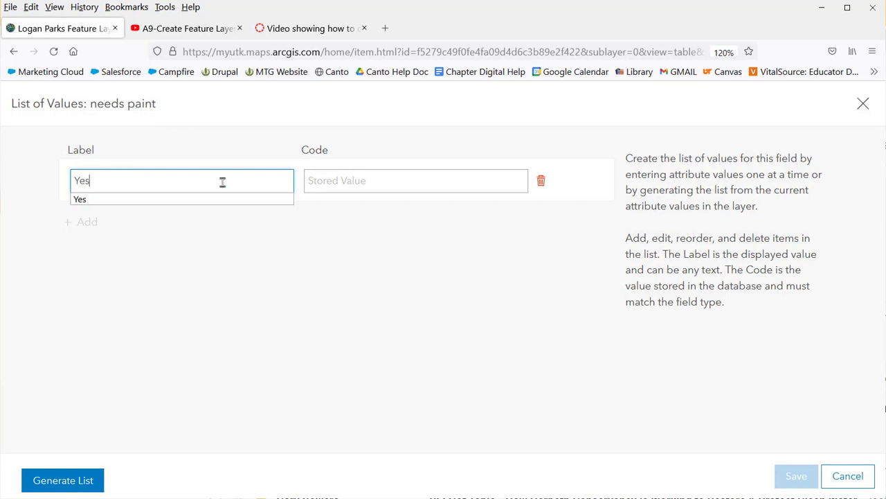
click(331, 180)
text(0)
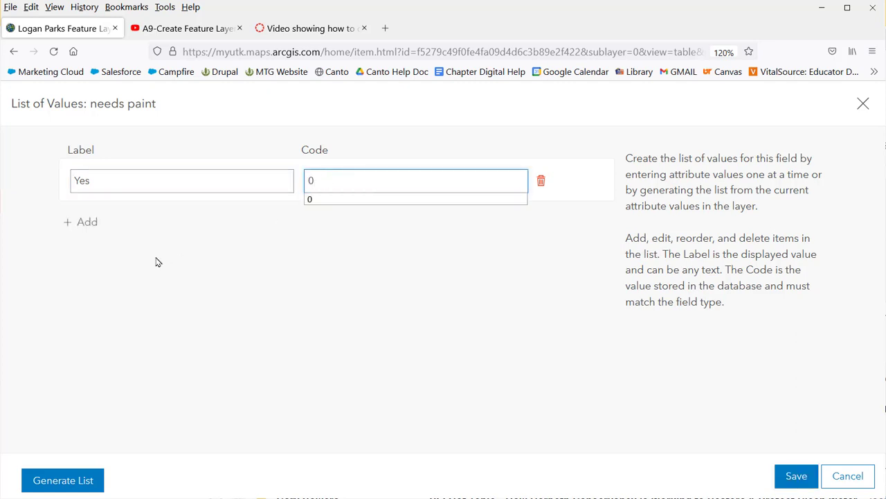
Add the label No with code 1 to the needs paint value list, save the list and close the field details.
click(83, 222)
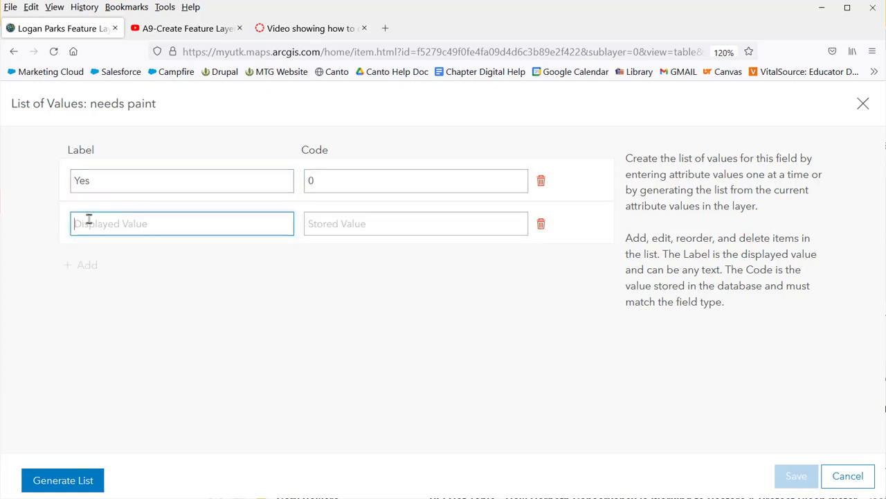
text(No)
click(359, 228)
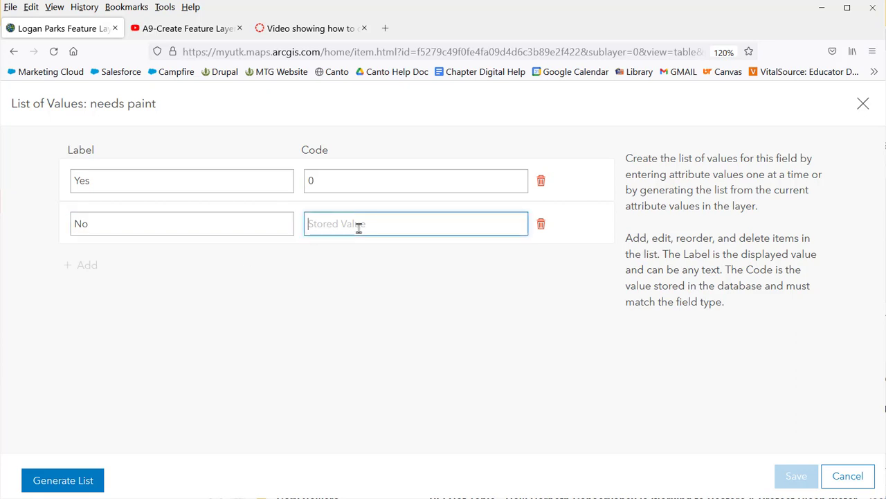
text(1)
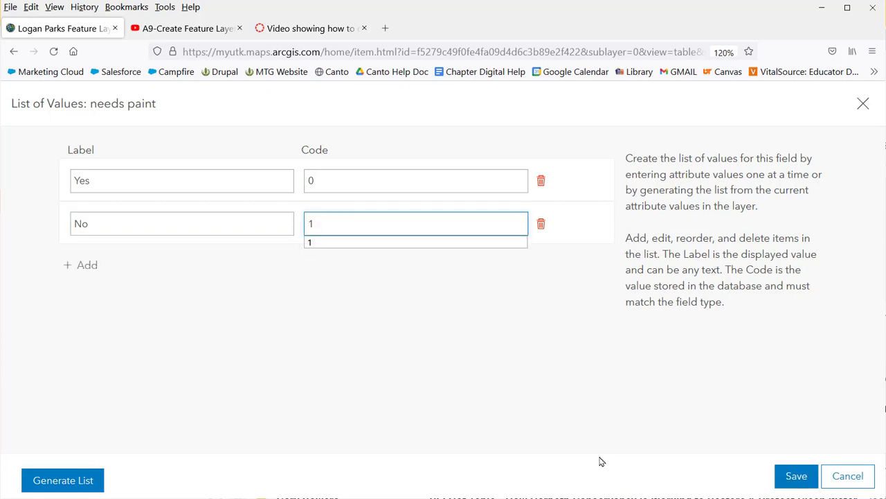
click(796, 477)
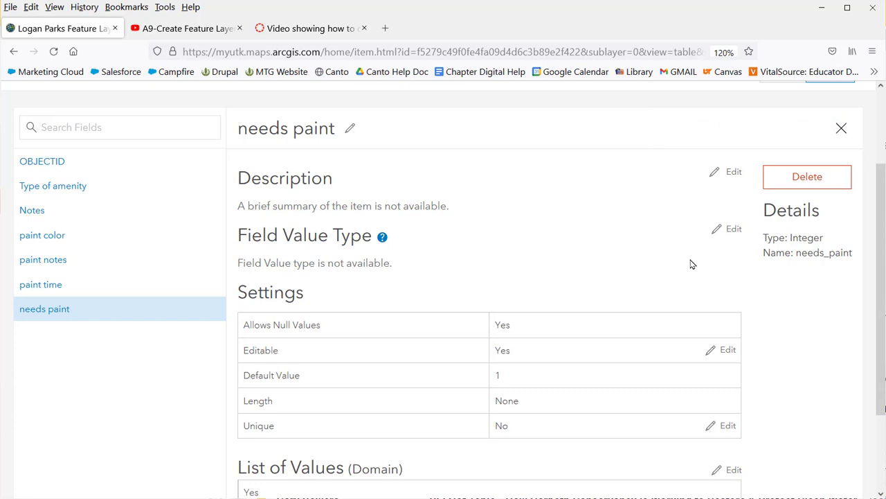
scroll(690, 264, up, 3)
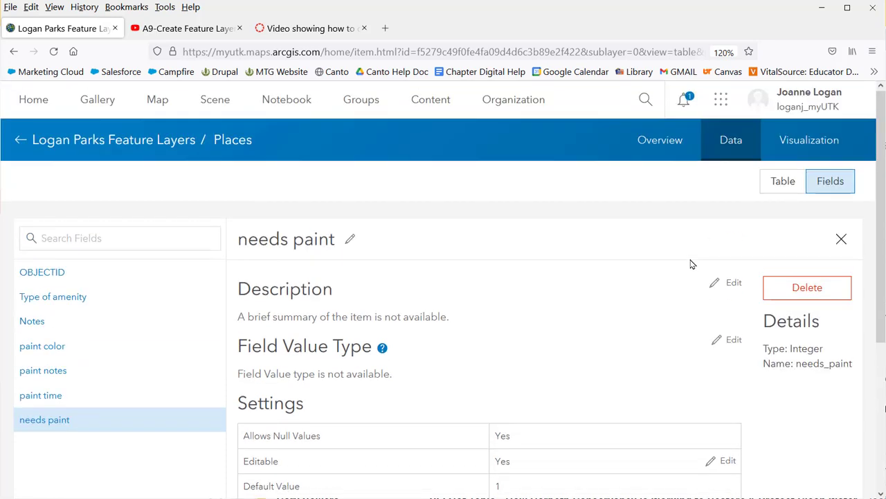
click(842, 239)
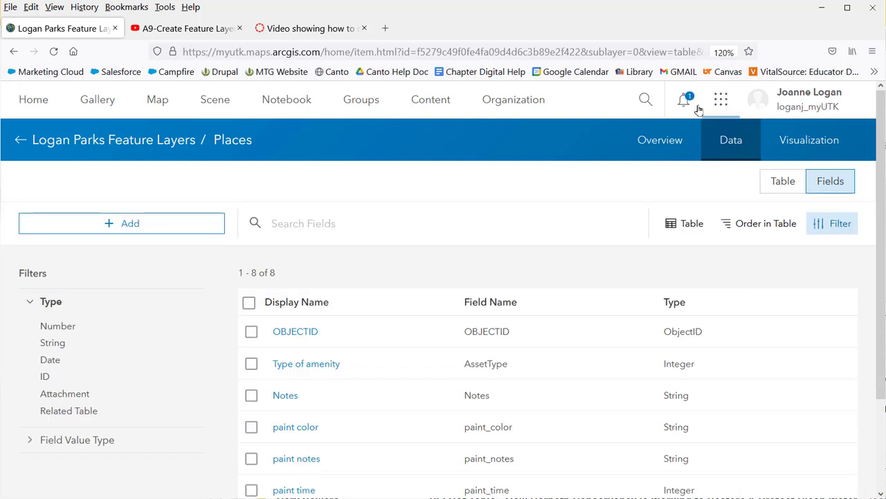
Switch to ArcGIS Field Maps and open the Logan Parks Map.
click(722, 100)
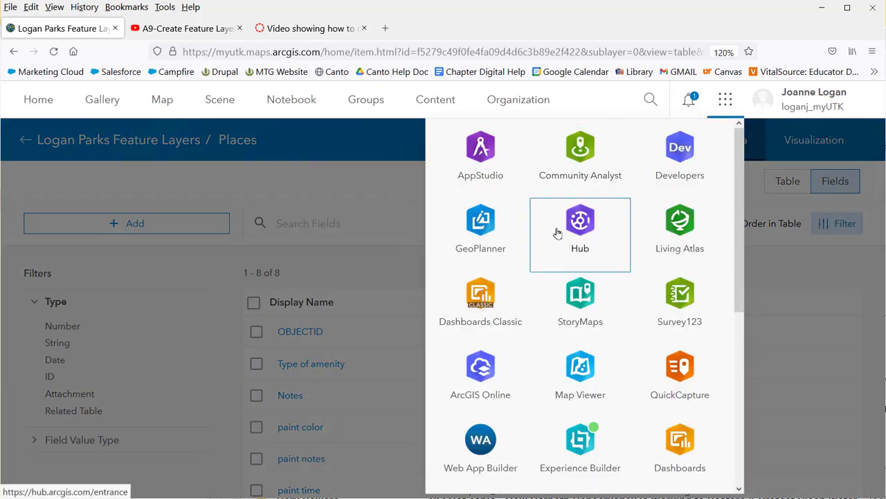
scroll(496, 374, down, 3)
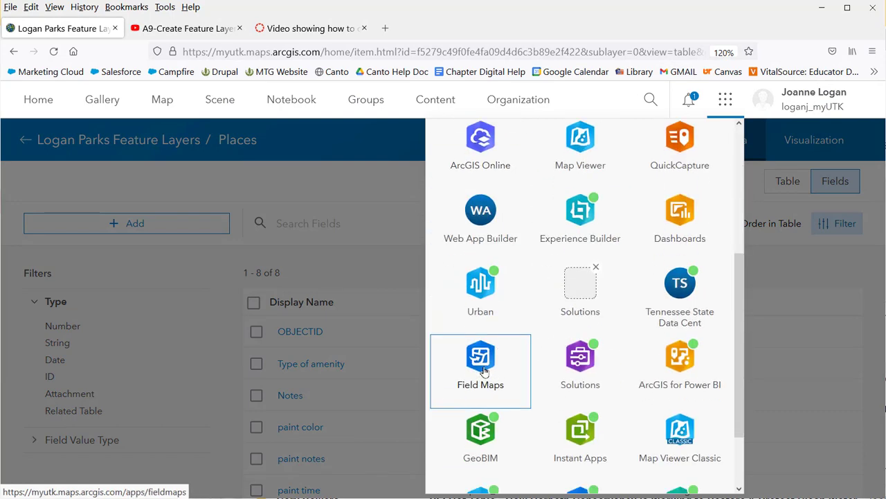
click(484, 372)
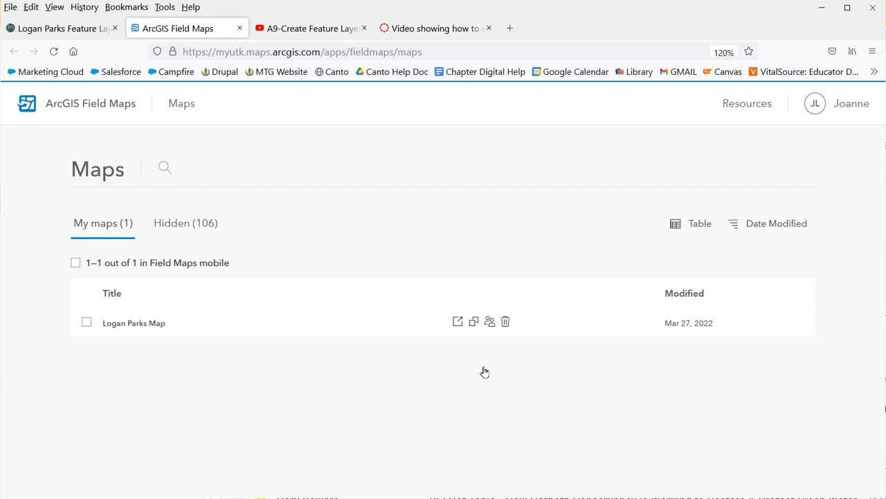
click(145, 325)
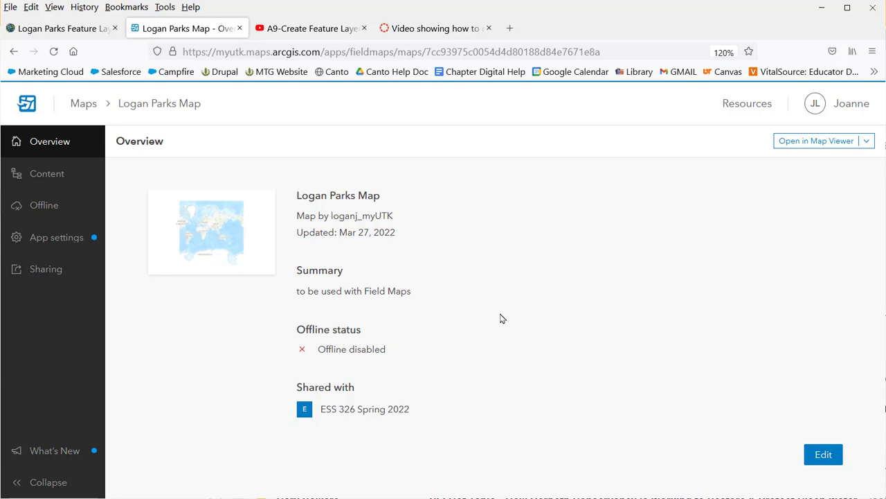
Edit the map's overview details and change its title to "Logan Parks Paint Assessment".
click(824, 454)
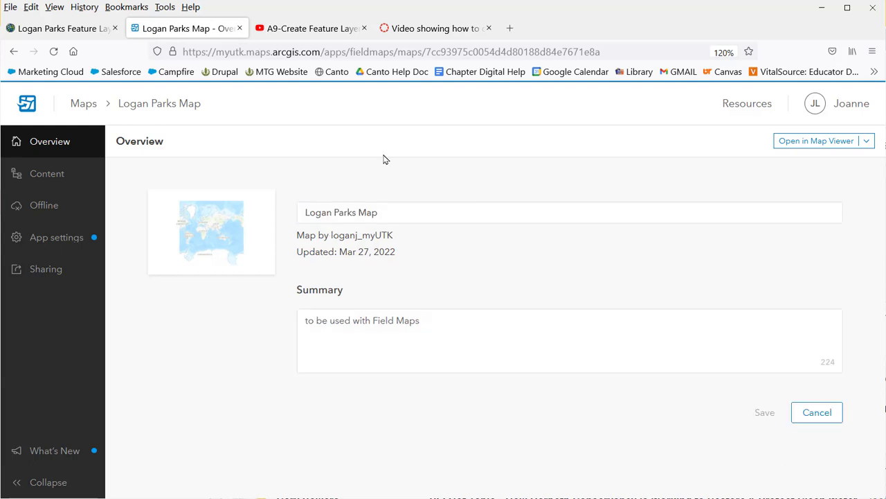
drag(307, 207, 401, 208)
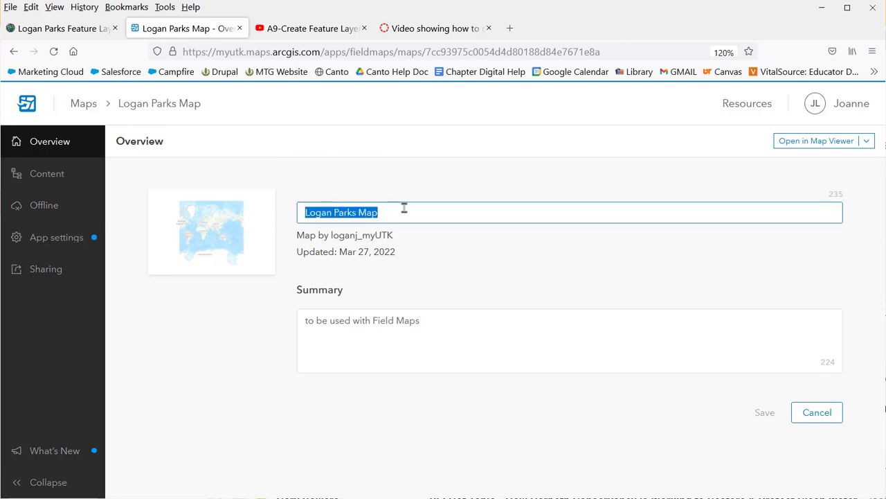
text(Lo)
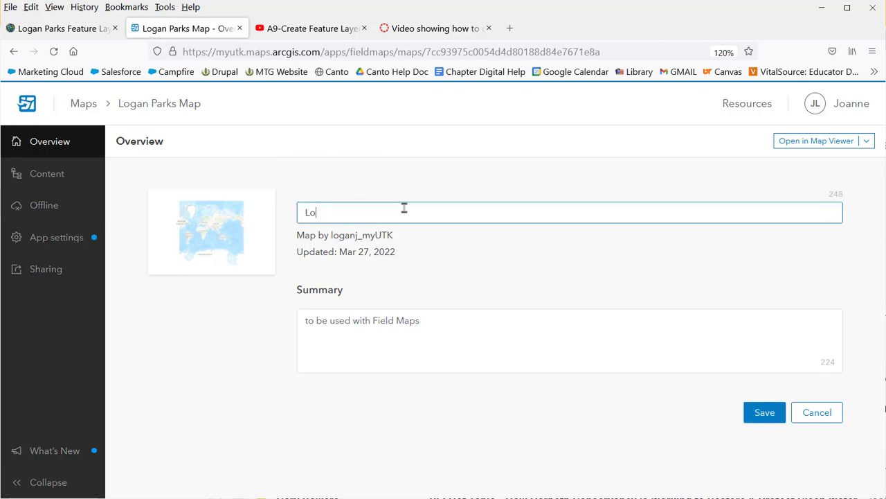
text(gan Pa)
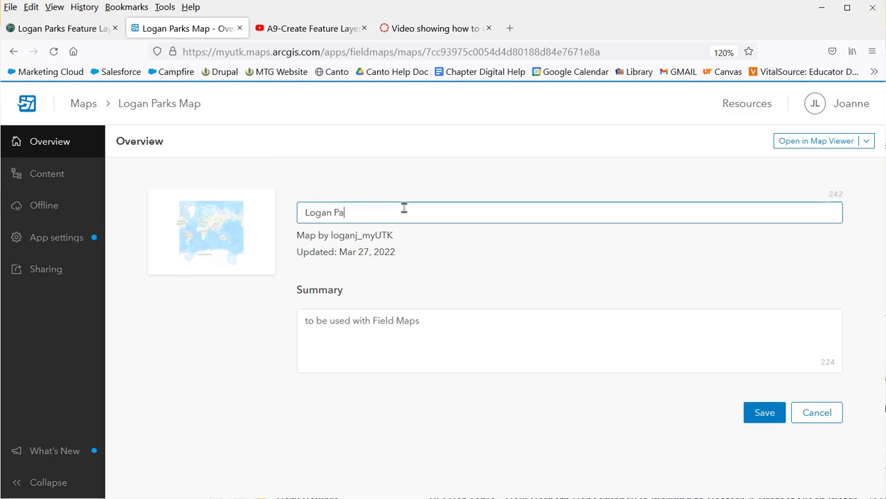
text(rks Paint )
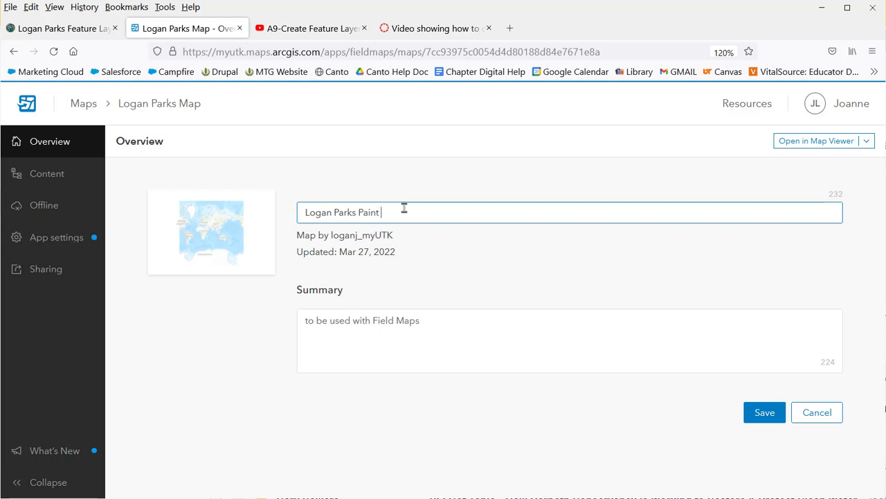
text(Assessment)
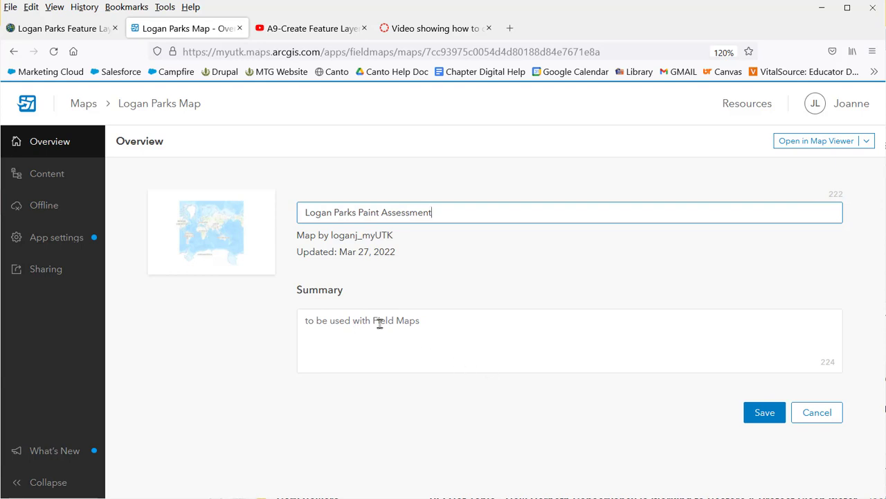
Replace the map summary with "This map is used for assessing the paint on park amenities".
drag(304, 320, 494, 331)
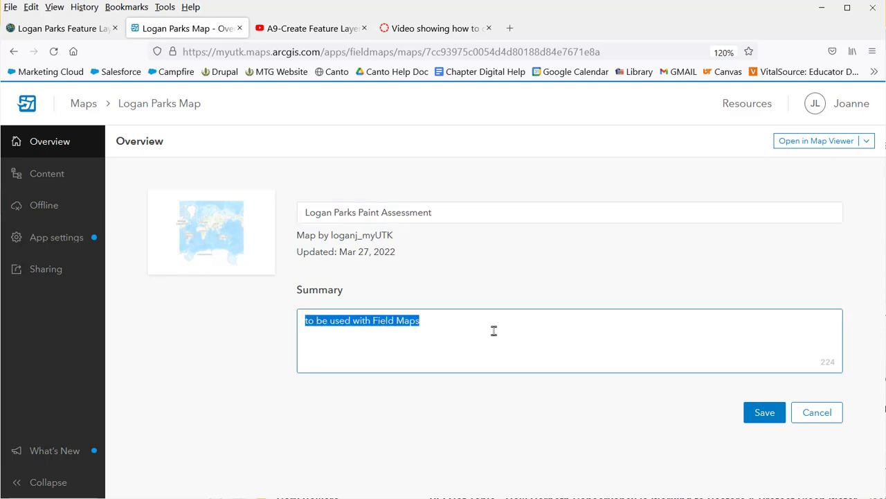
text(This )
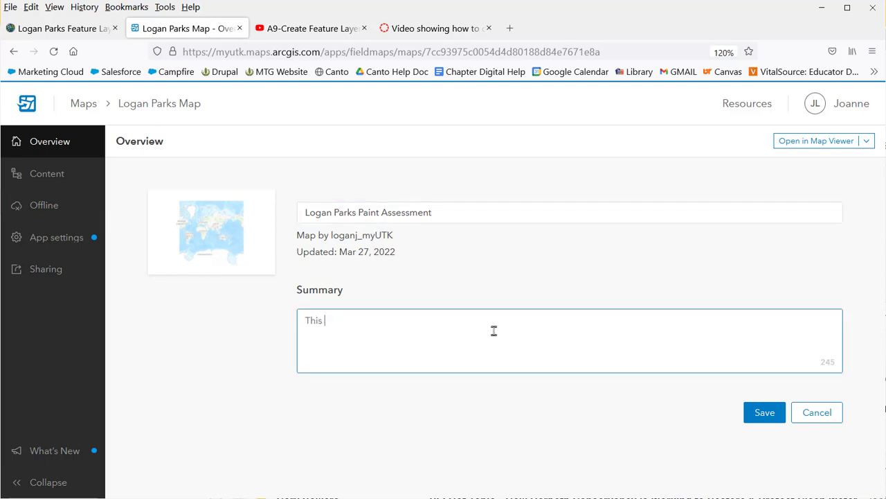
text(map is used for assessing)
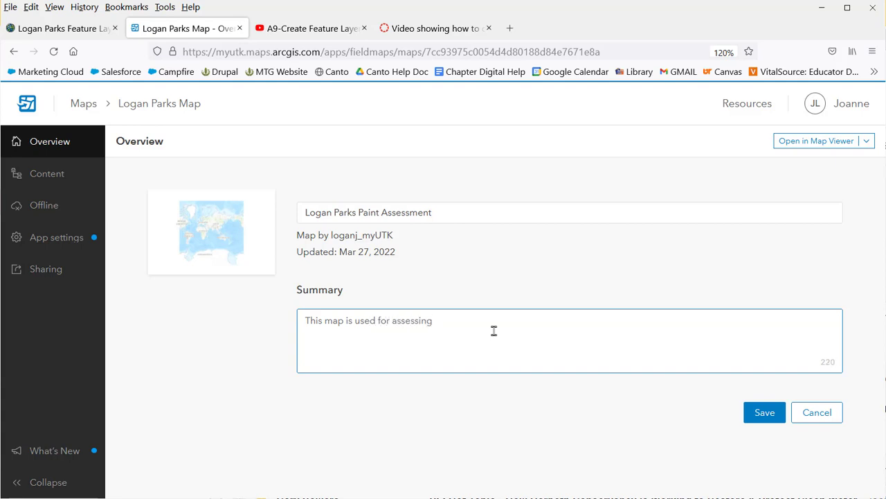
text( the paint on park amenities)
Upload ParkThumbnailPhoto.jpg as the map's thumbnail and save the overview changes.
click(212, 240)
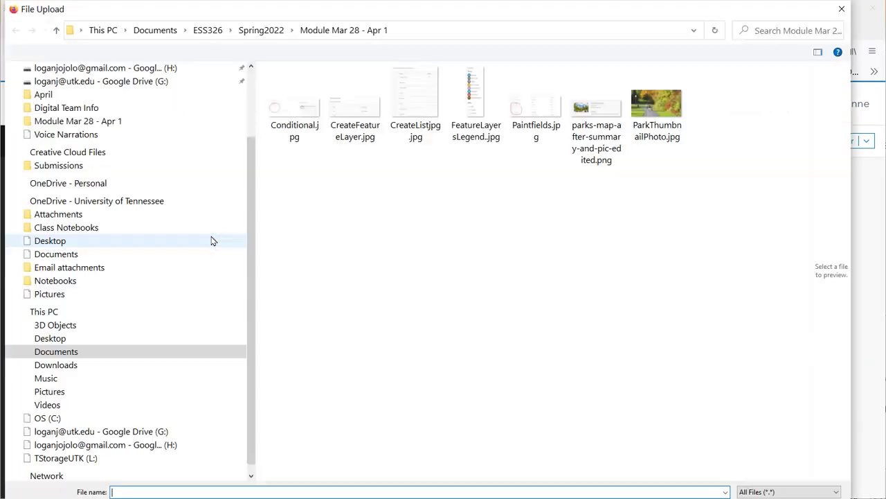
click(654, 111)
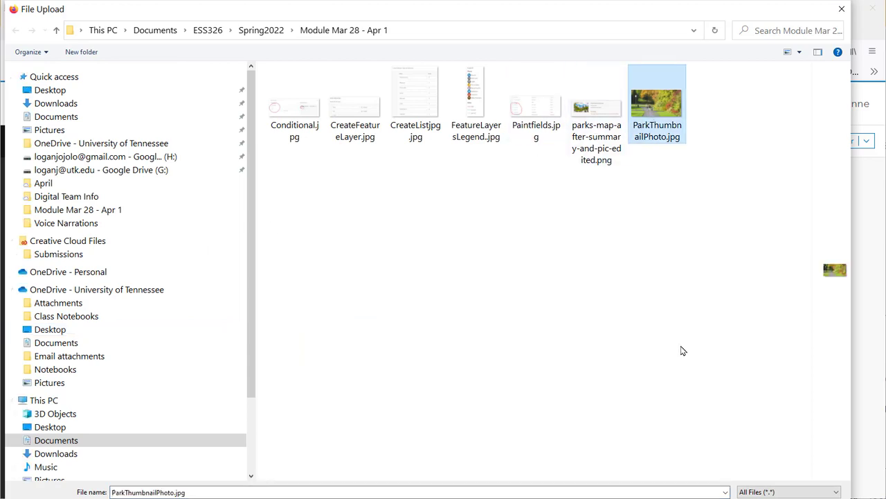
key(Return)
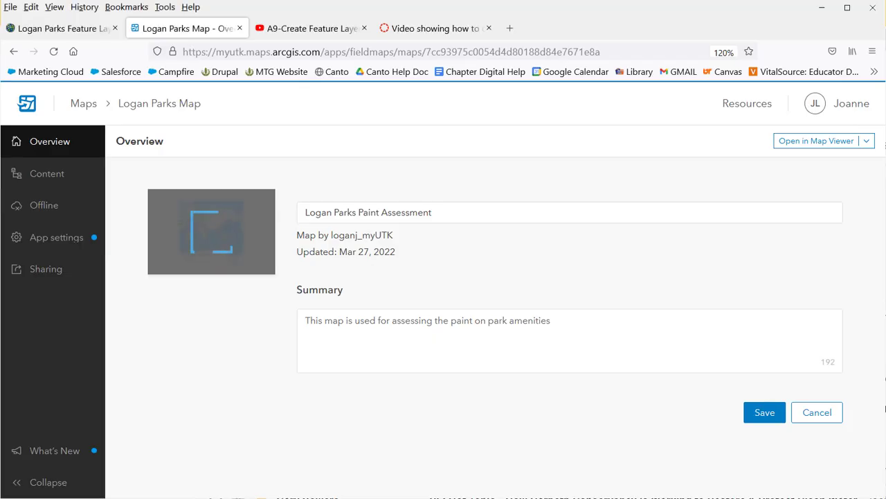
click(765, 414)
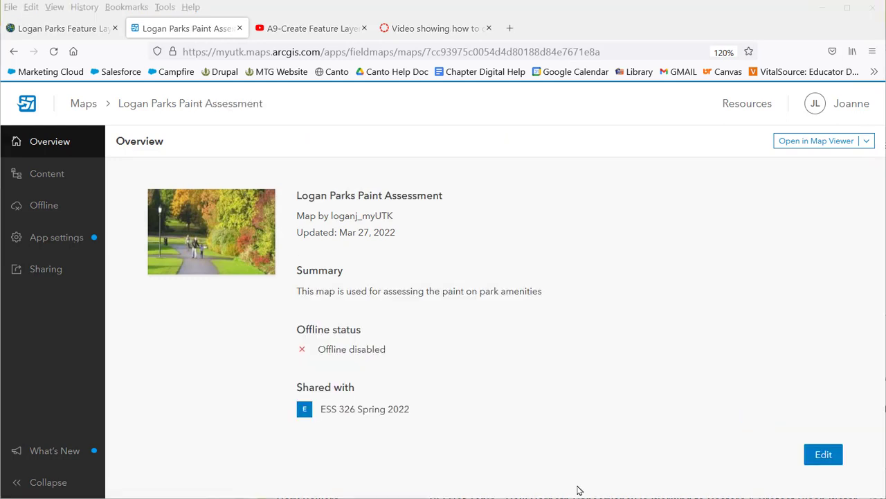
Open the Places layer in the map's content and add all of its fields to the form.
click(55, 175)
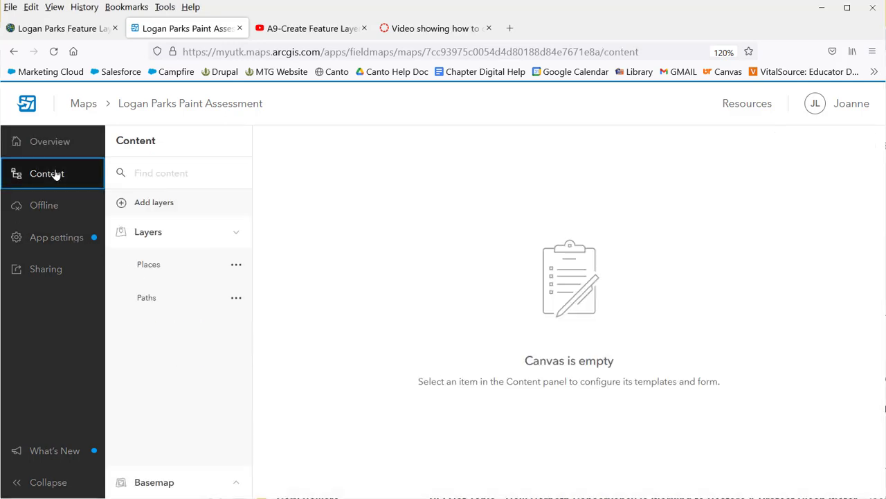
click(167, 268)
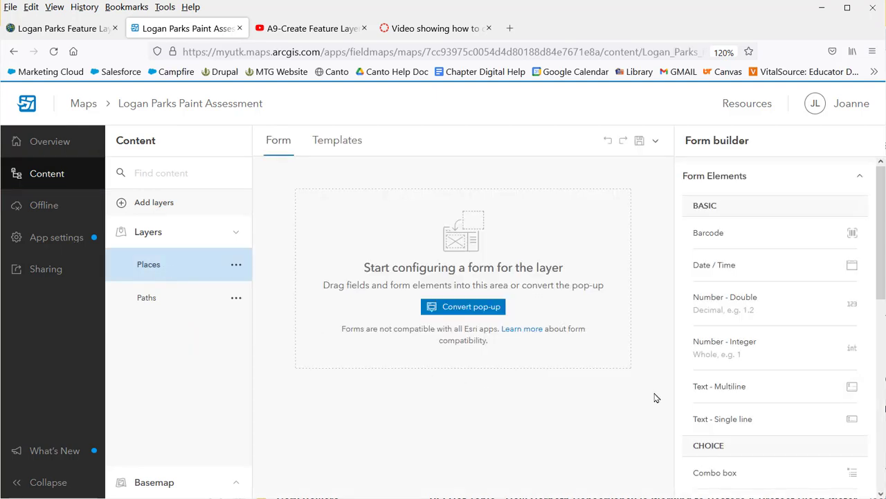
drag(882, 290, 884, 477)
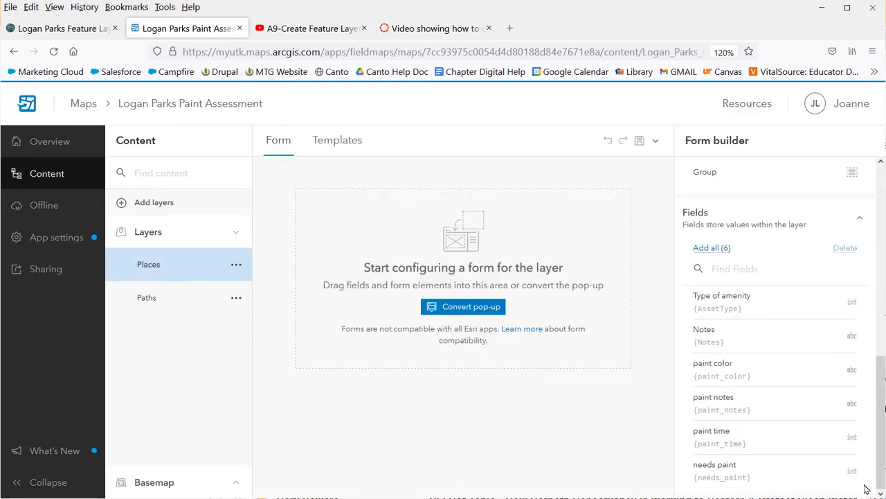
click(718, 248)
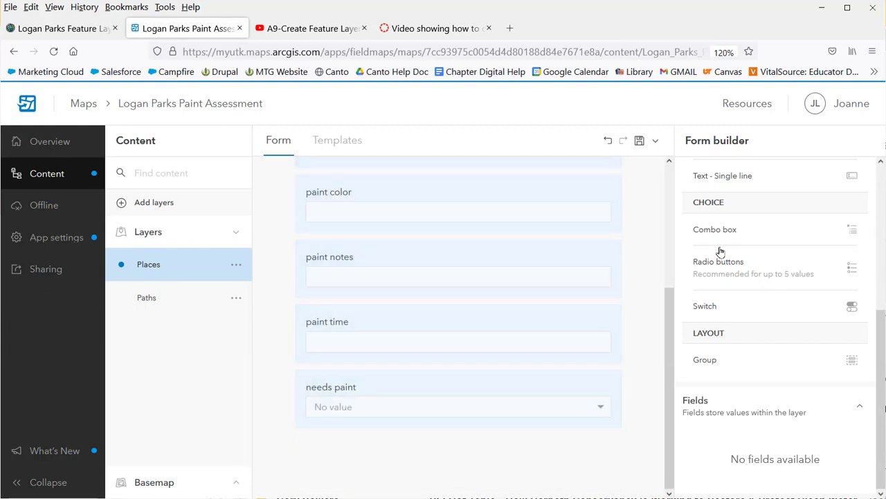
drag(669, 346, 680, 202)
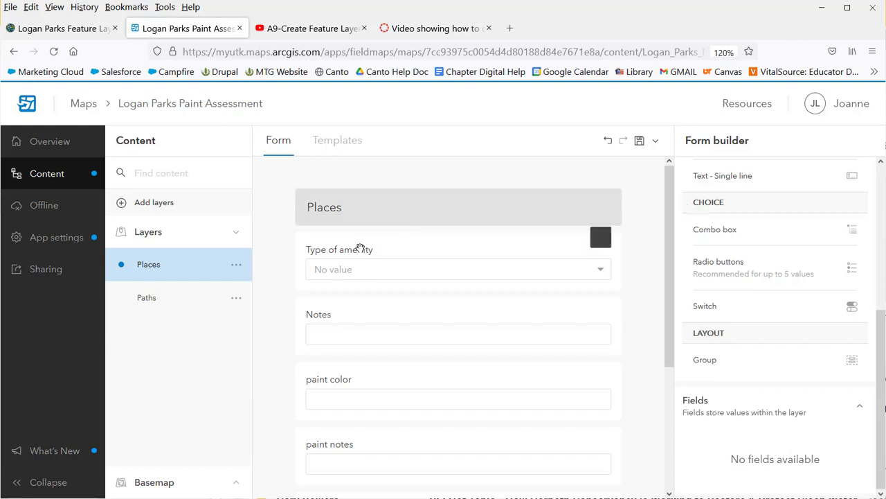
Set the form title to "Amenity Paint Assessment" followed by the {AssetType} field, and save the form.
click(364, 211)
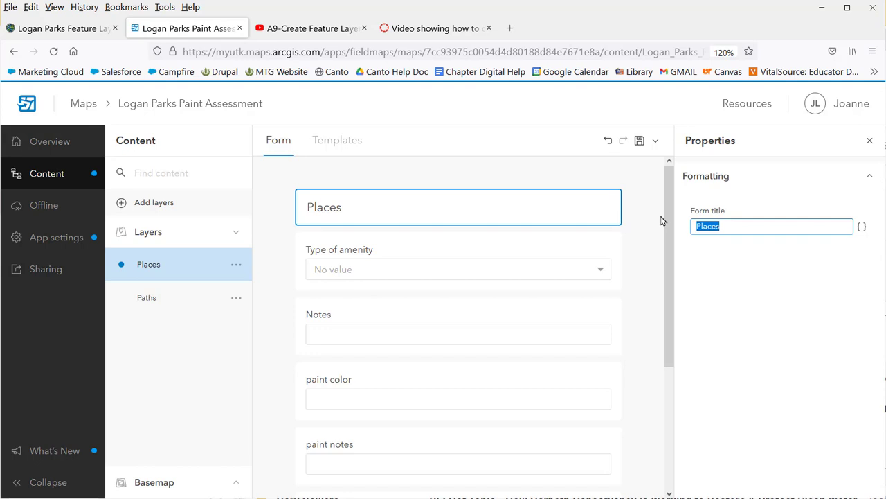
text(Amenity)
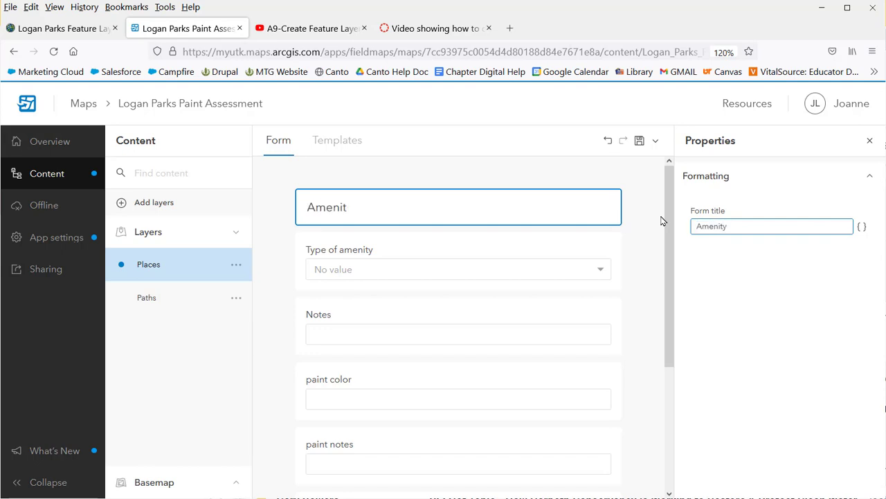
text( Paint Assessment)
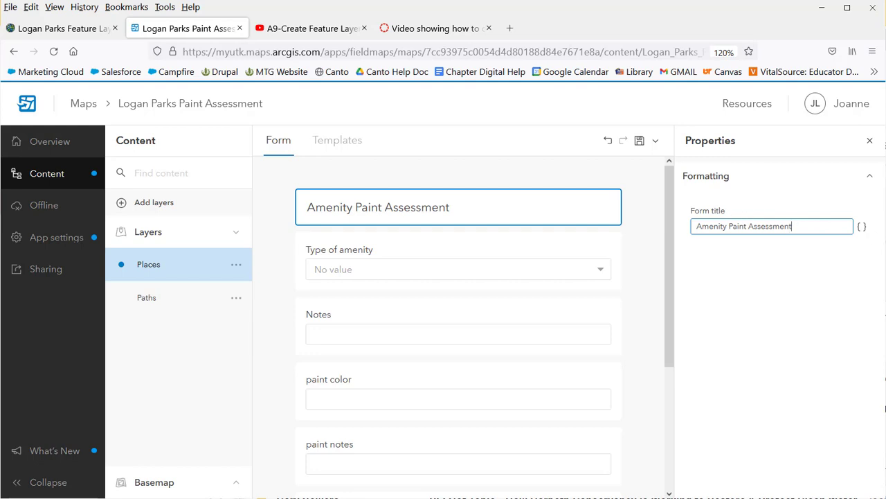
click(862, 226)
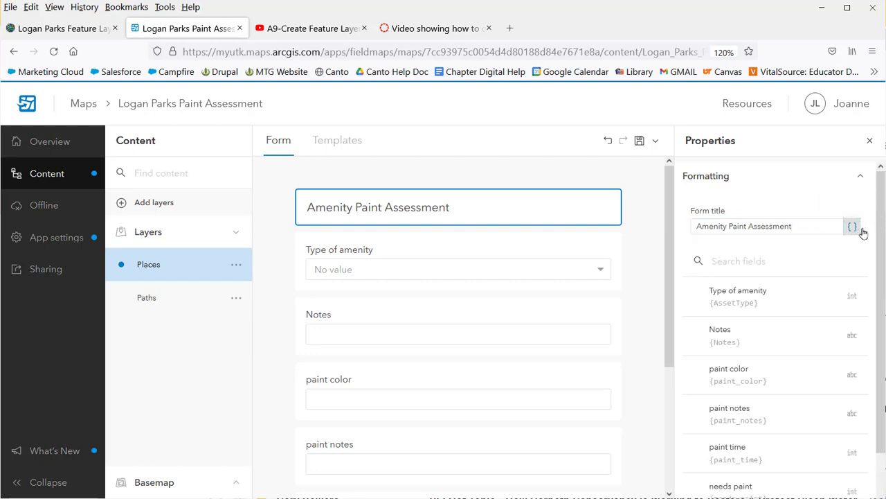
click(753, 303)
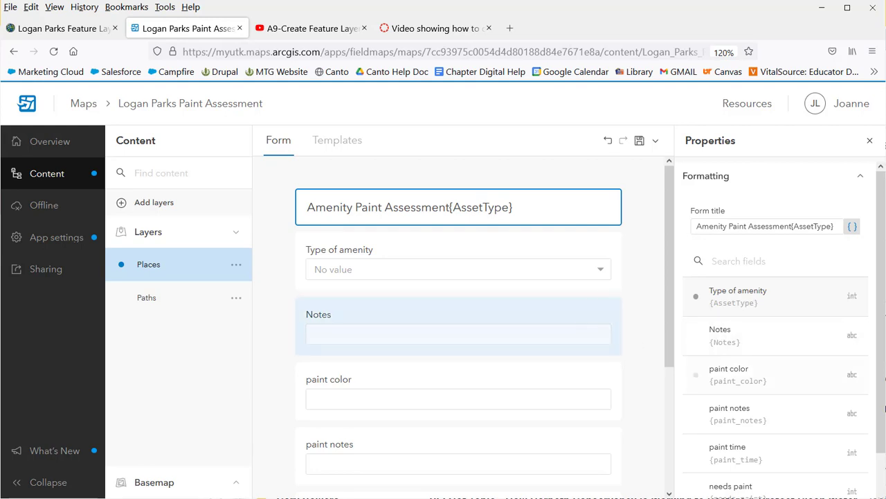
click(640, 143)
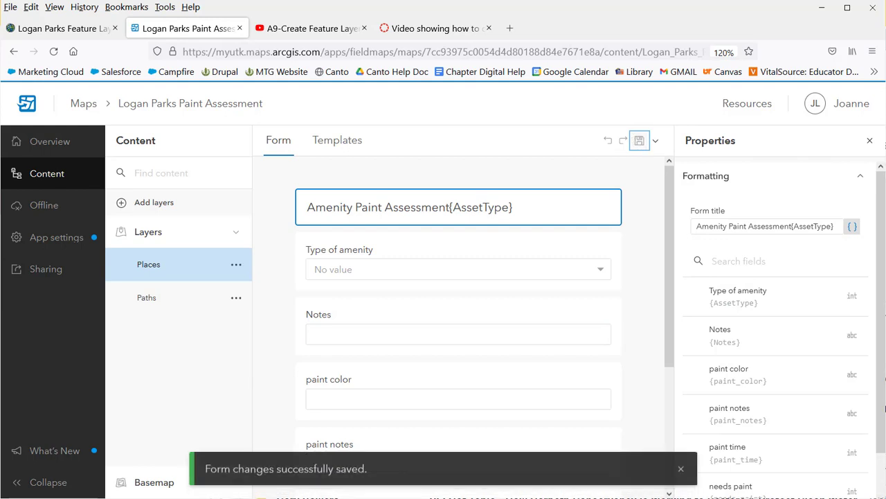
Change the display name of the needs paint form field to "Does amenity need to be painted?".
drag(669, 344, 649, 476)
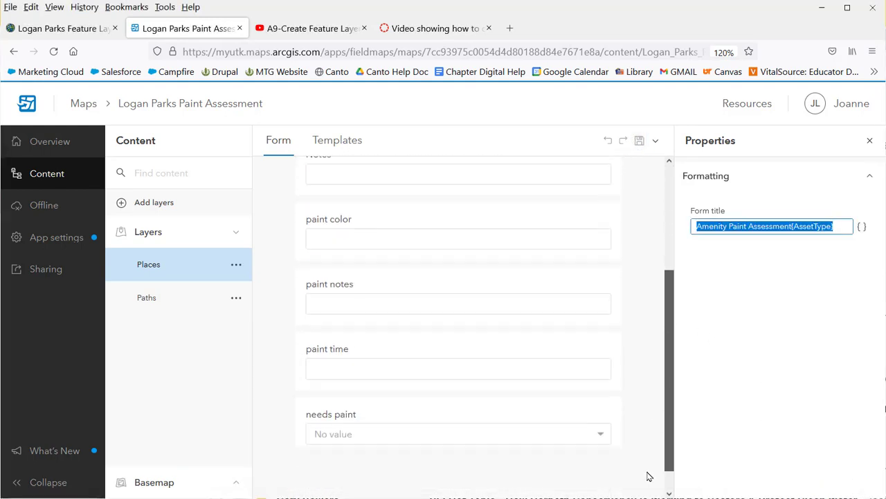
scroll(649, 476, down, 1)
click(471, 404)
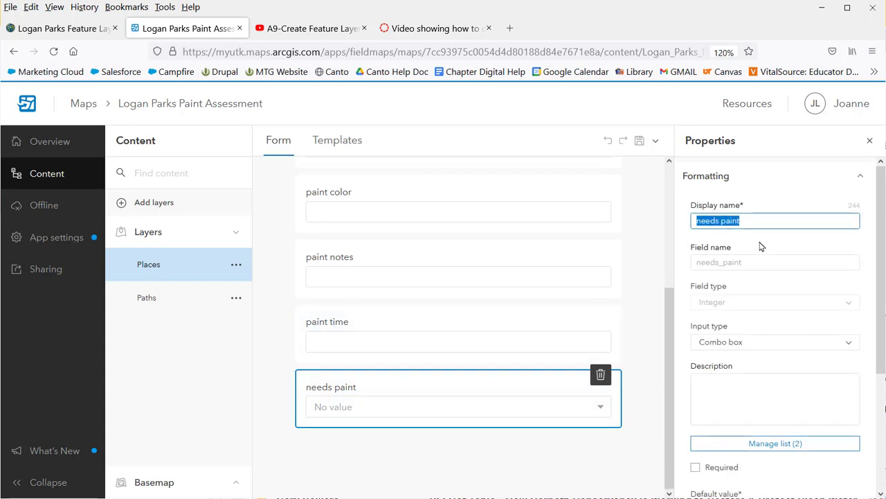
drag(764, 223, 669, 212)
text(Does amenity)
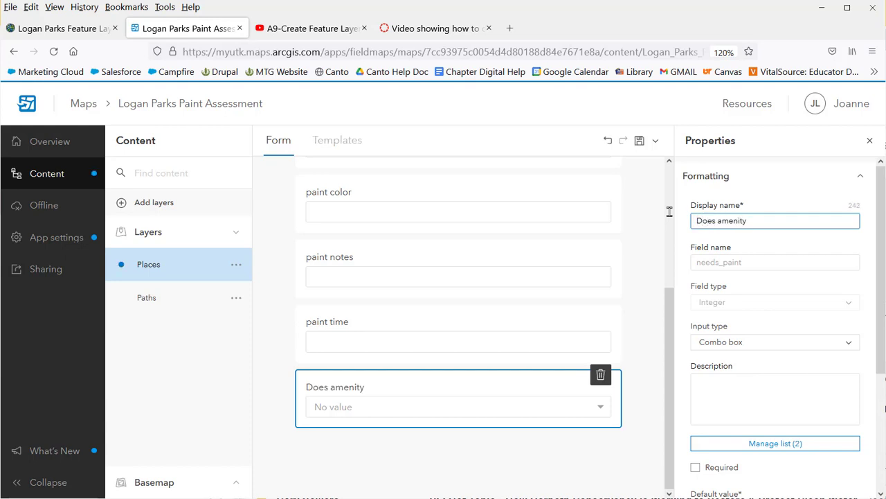
text( need to be painted?)
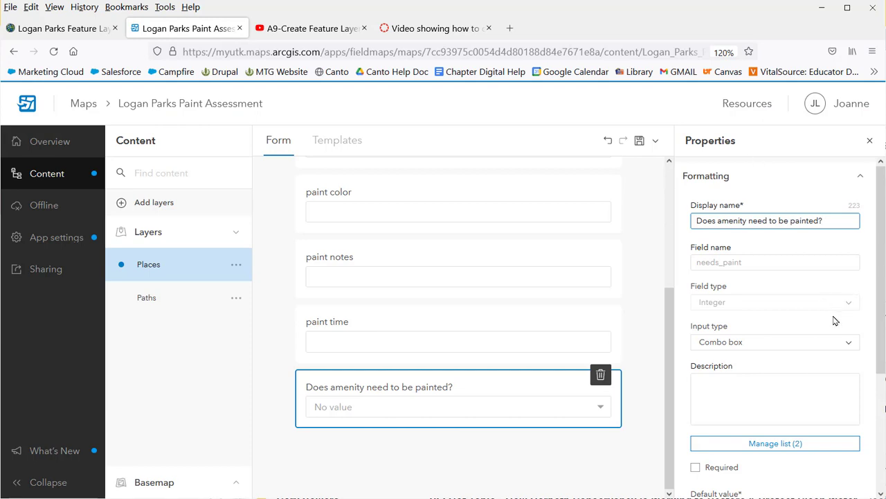
Set the input type of the "Does amenity need to be painted?" field to Switch.
click(849, 345)
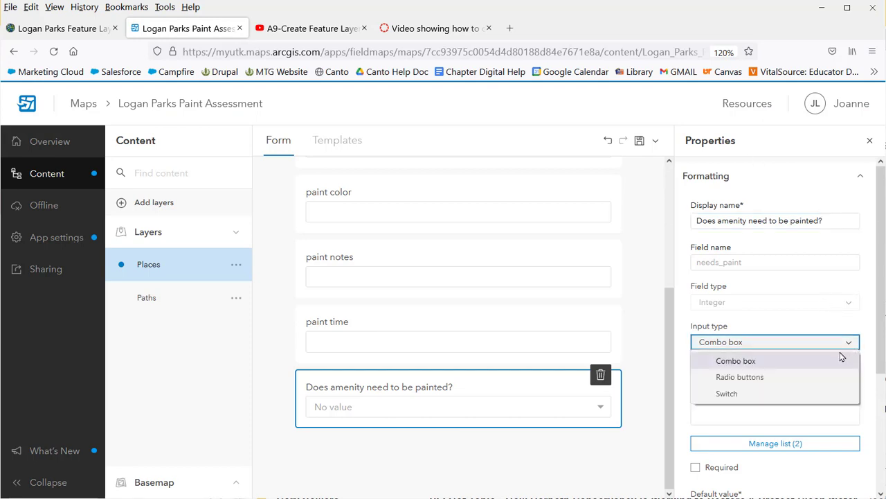
click(764, 395)
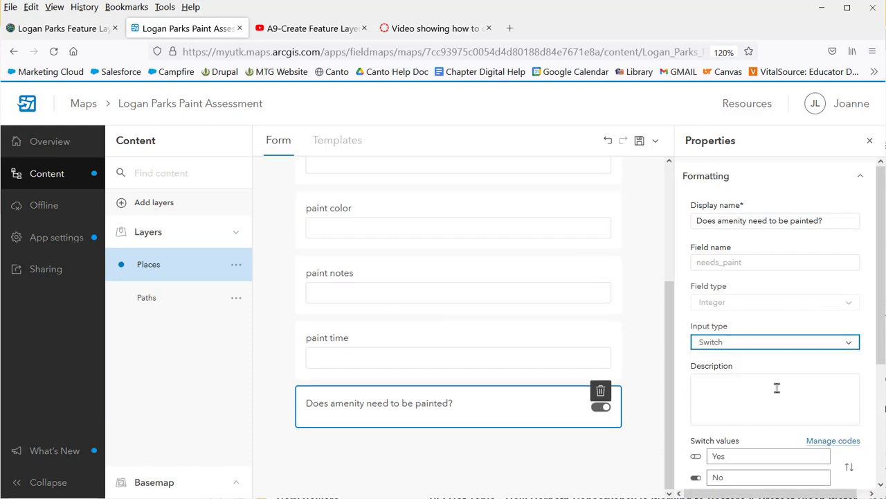
scroll(878, 374, down, 1)
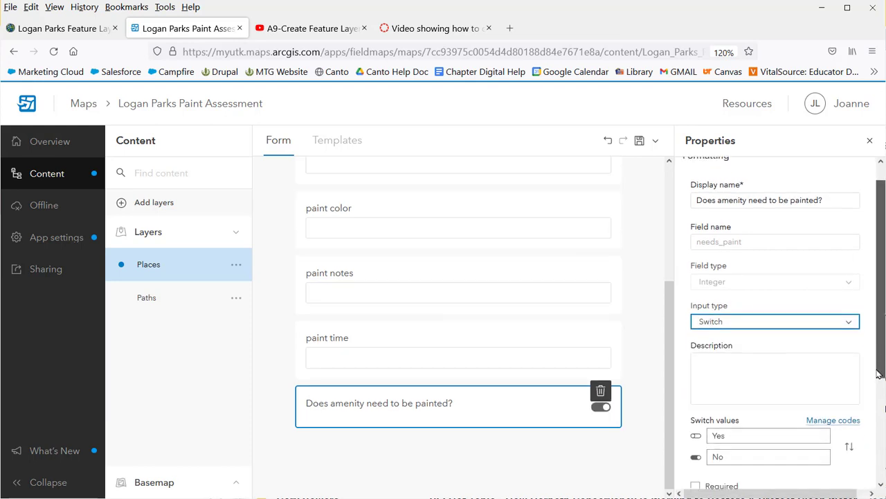
Swap the painting question's switch values so off is No and on is Yes, make the field required, and save the form.
drag(878, 374, 875, 426)
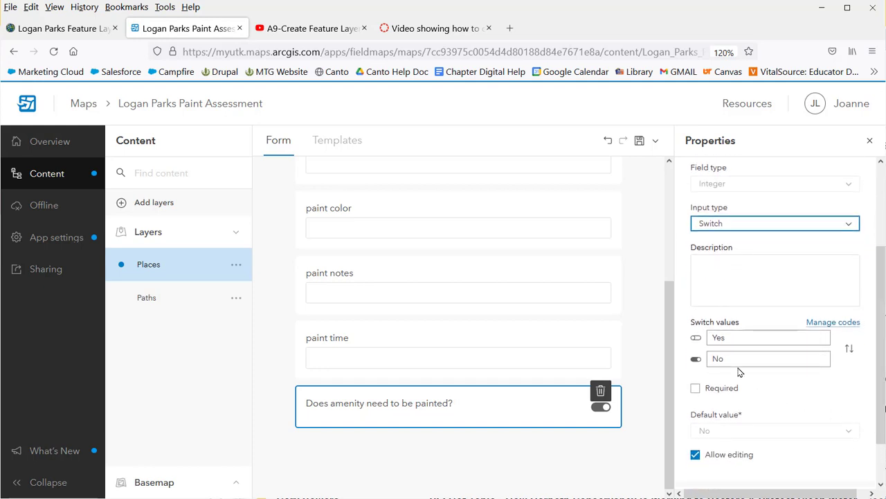
click(849, 351)
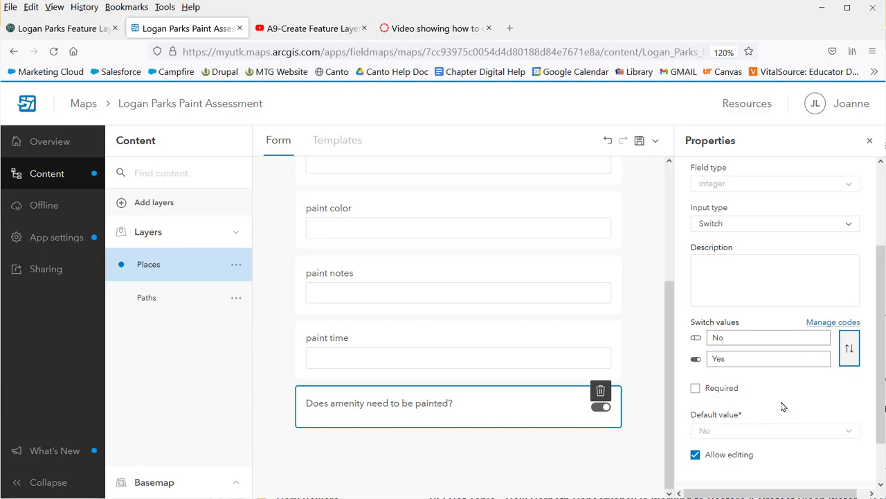
click(695, 389)
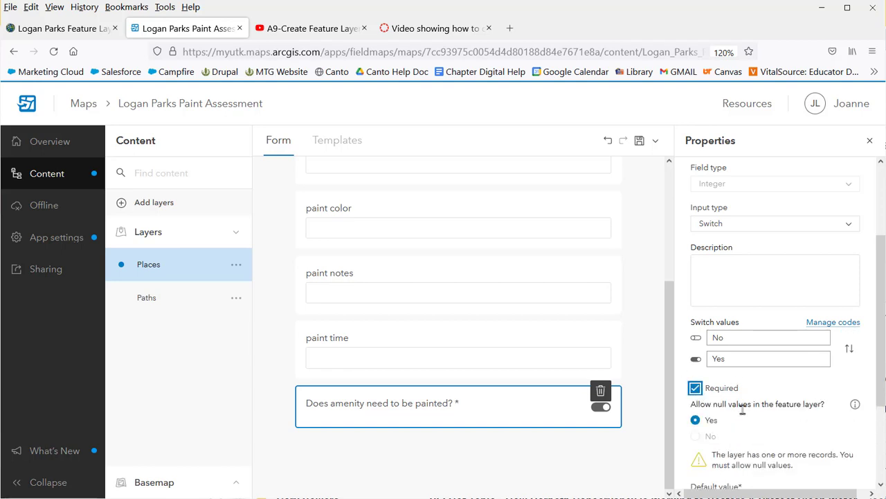
scroll(780, 434, down, 2)
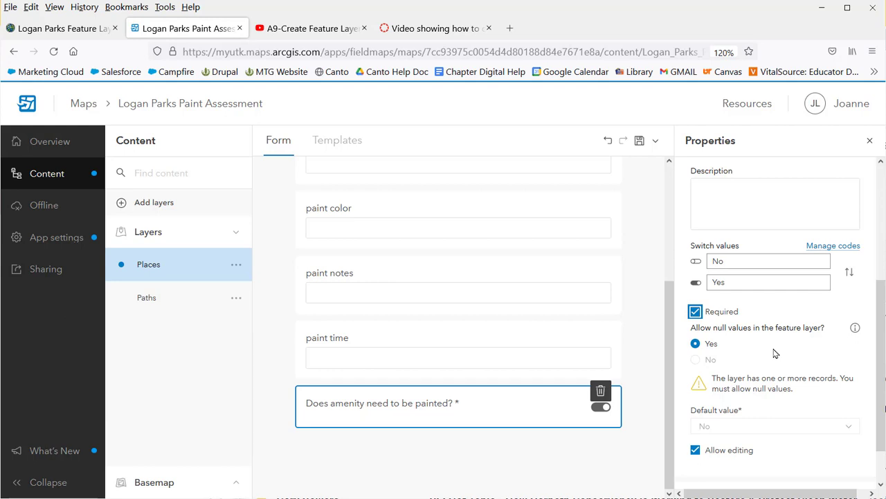
click(639, 143)
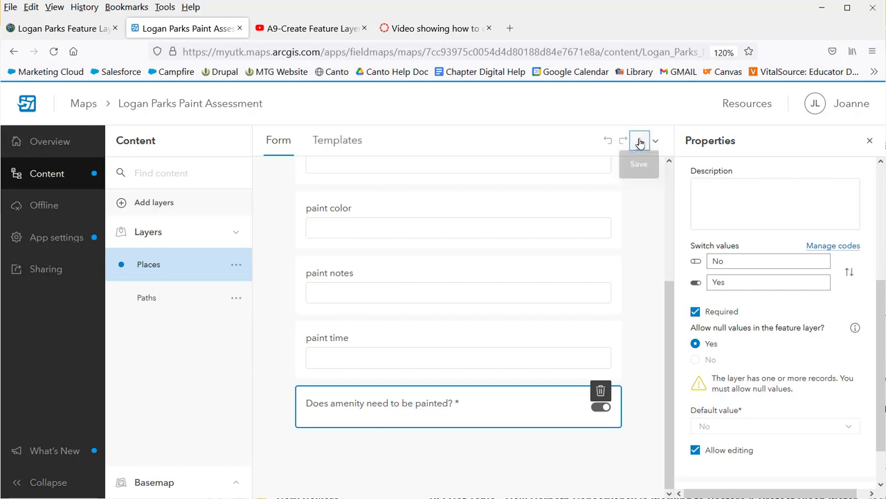
Change the display name of the paint time form field to "Estimated paint time".
click(422, 358)
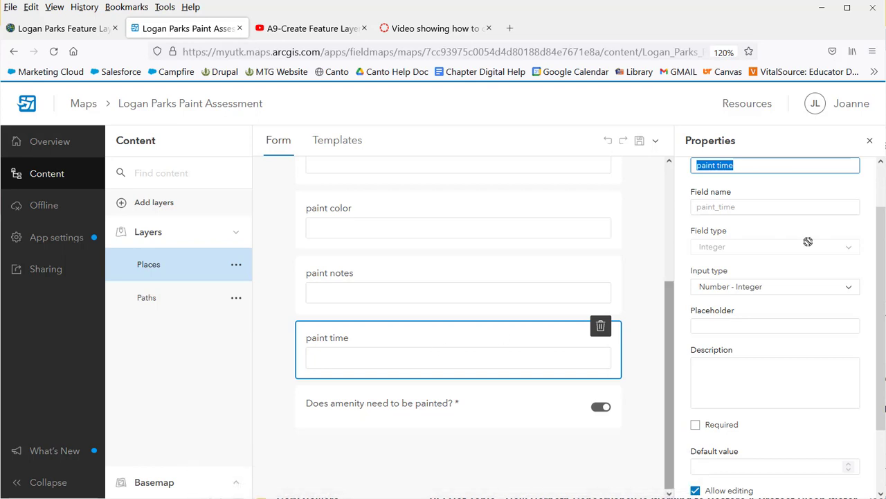
click(758, 165)
double_click(724, 166)
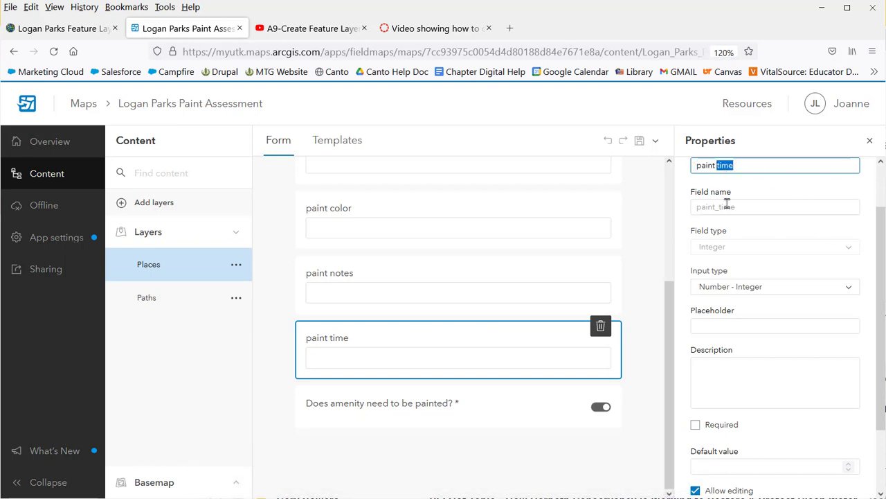
drag(737, 167, 673, 165)
text(E)
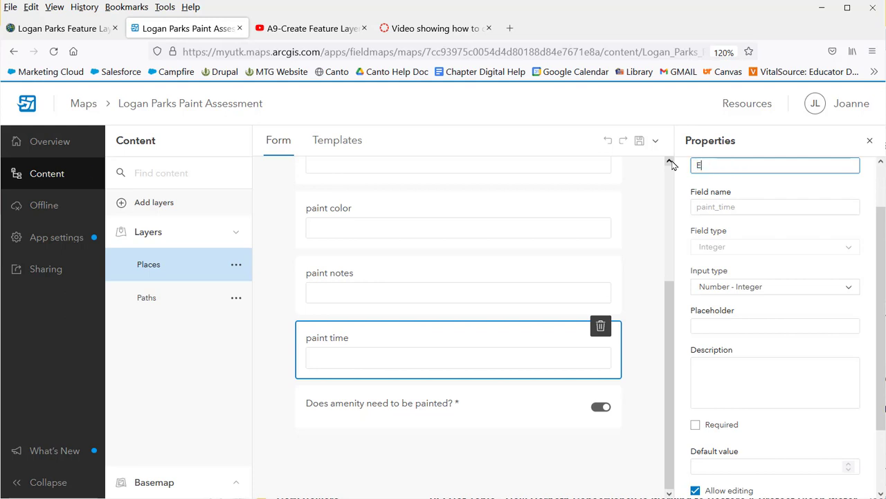
text(stimated)
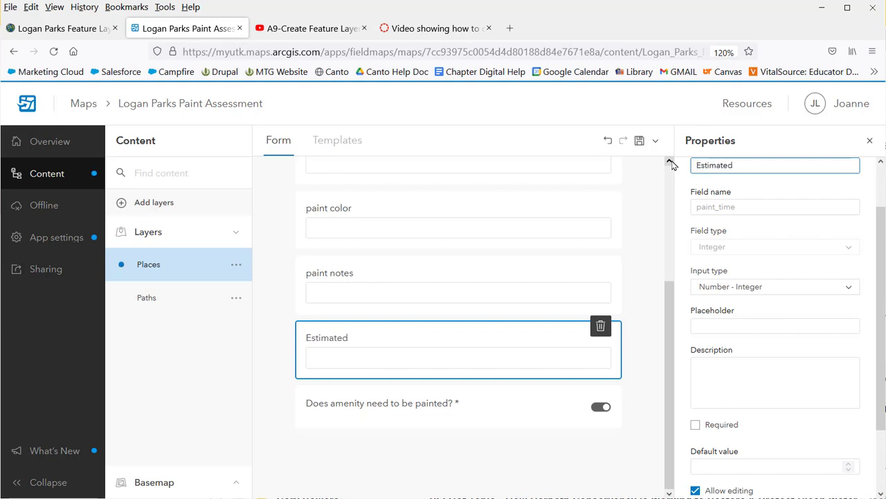
text( paint time)
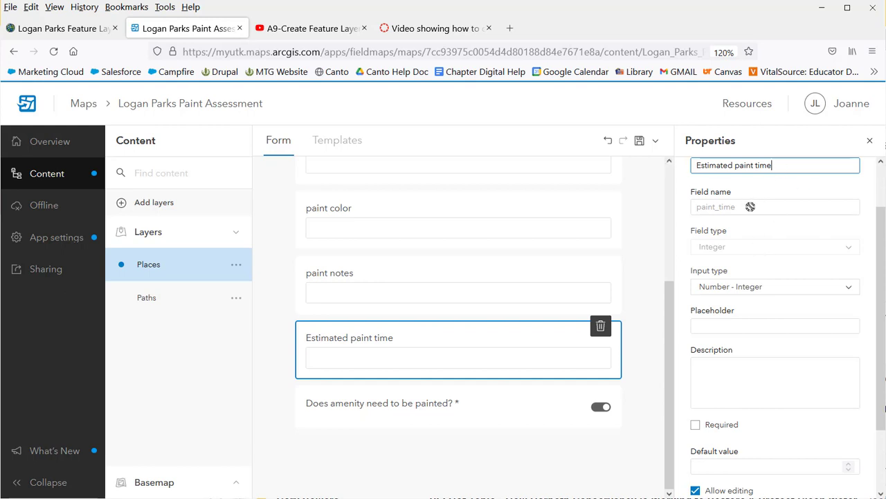
Give the Estimated paint time field the description "estimate this time in whole hours" and save the form.
click(722, 378)
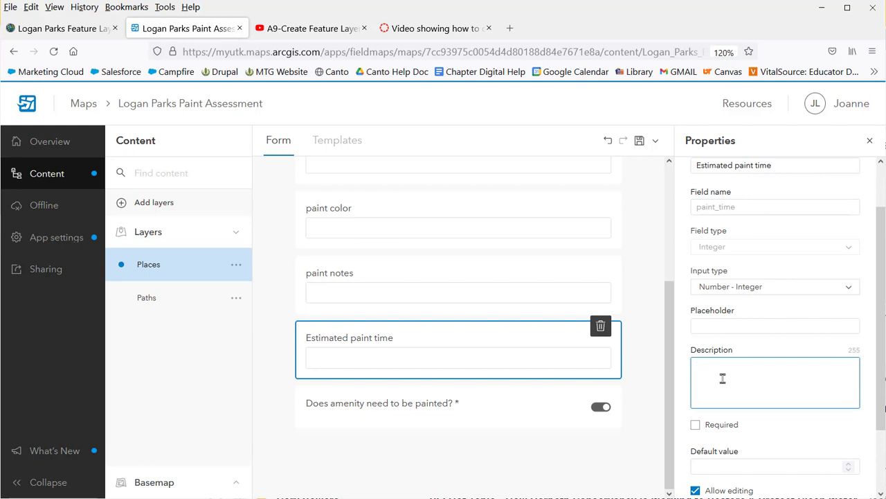
text(esti)
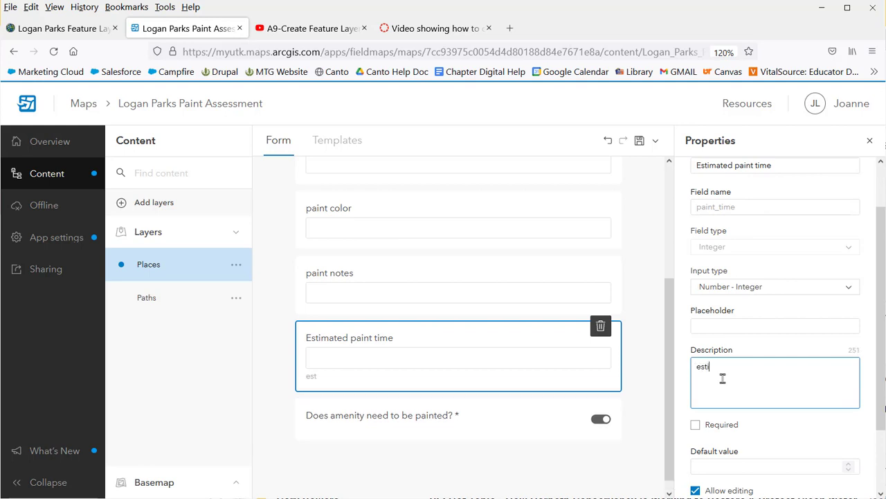
text(mate this time i)
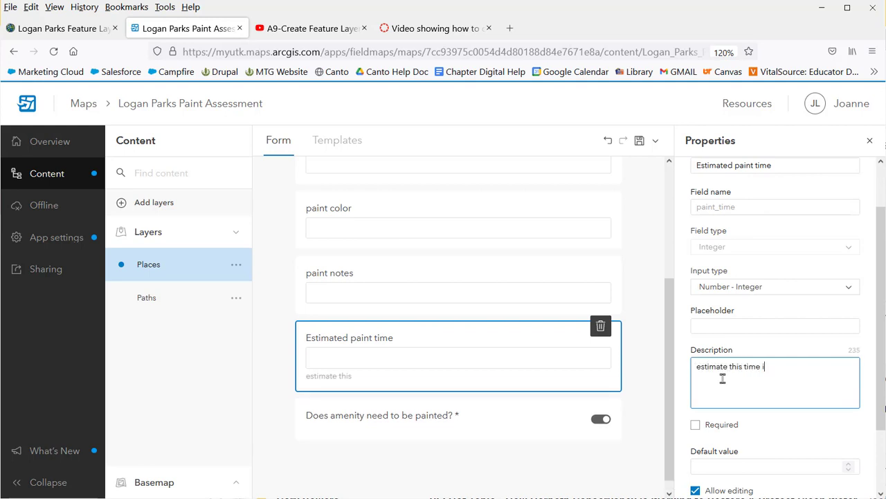
text(n whole hours)
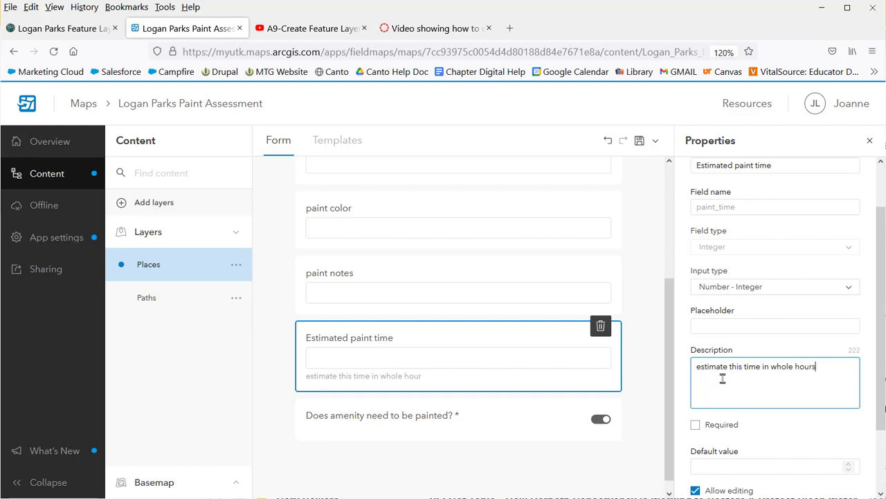
drag(879, 426, 880, 486)
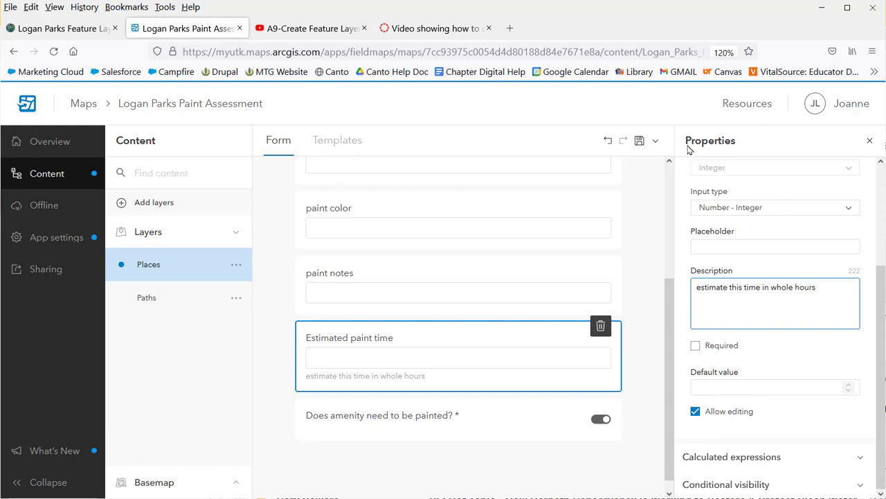
click(639, 140)
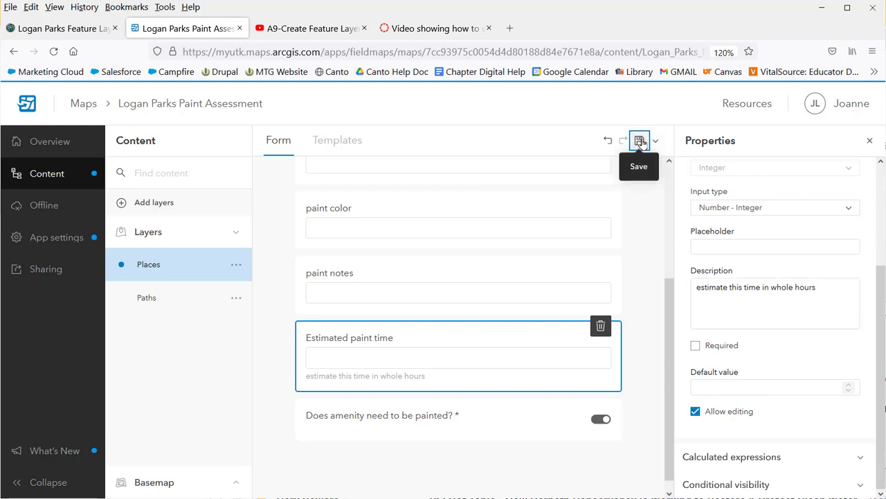
Set the input type of the paint notes field to Text - Multiline and save the form.
click(440, 284)
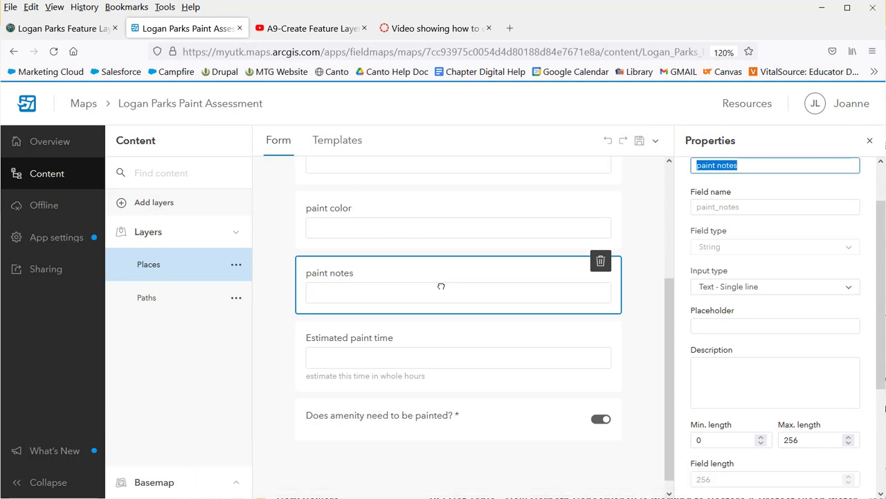
click(851, 291)
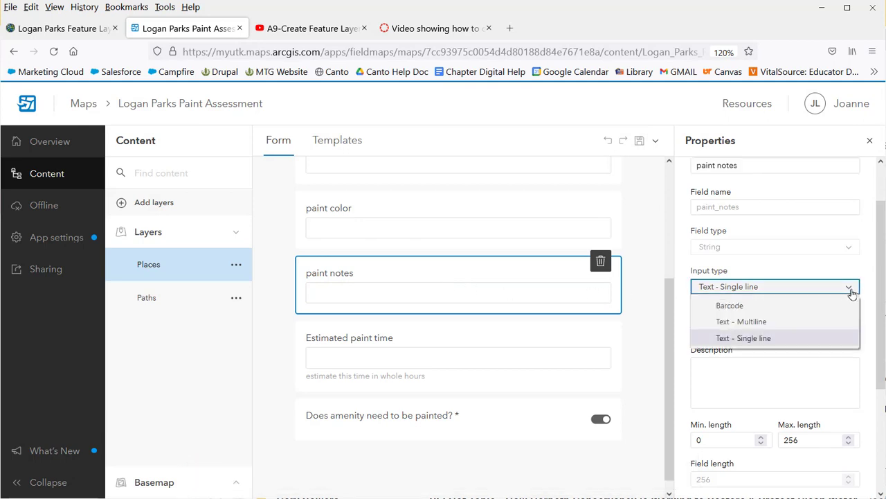
click(794, 325)
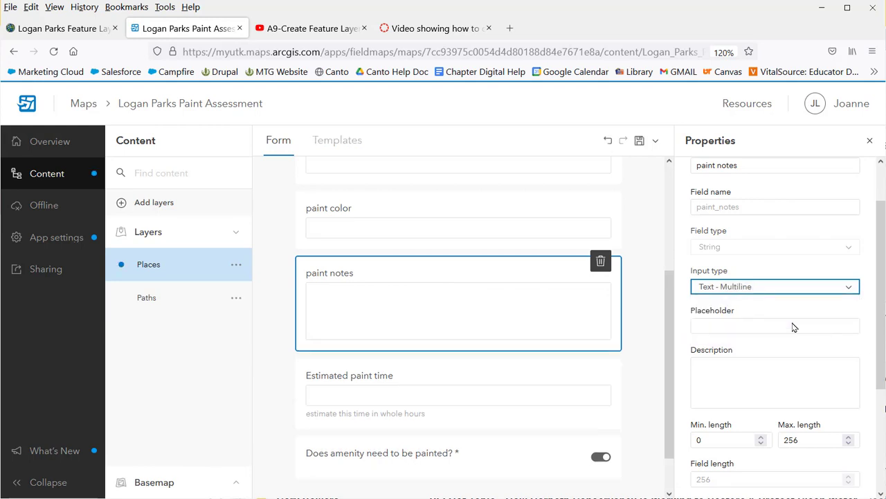
click(641, 141)
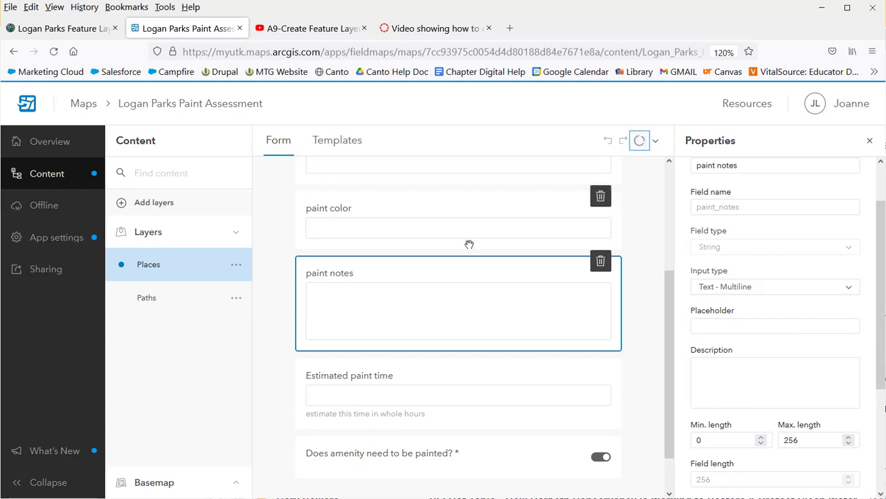
Add a group below the Notes field and move paint color, paint notes and Estimated paint time into it.
scroll(880, 386, up, 2)
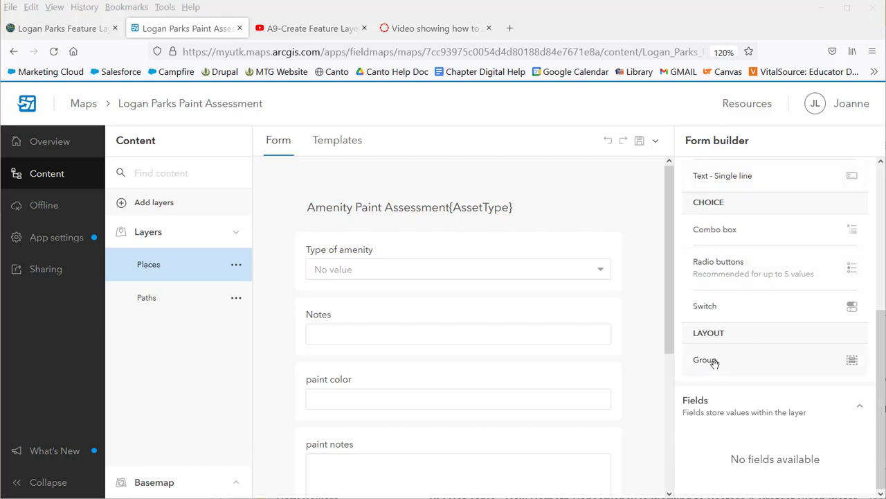
drag(714, 360, 490, 364)
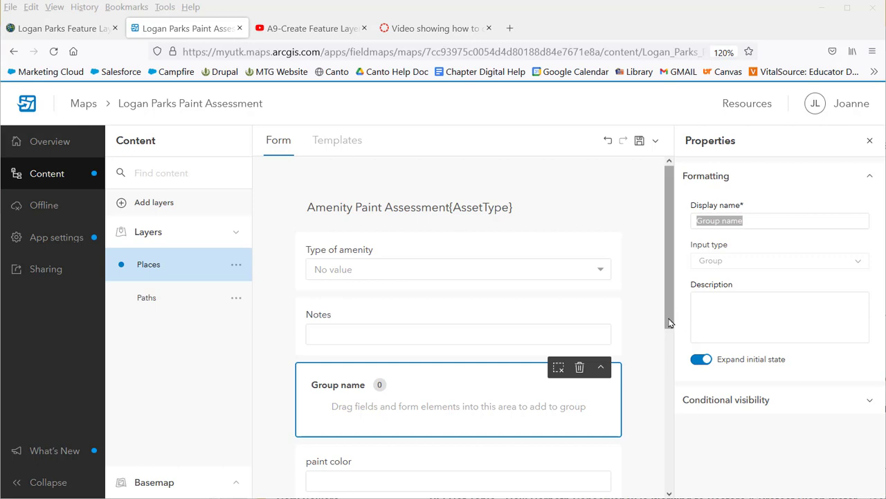
drag(671, 326, 657, 451)
drag(424, 258, 424, 203)
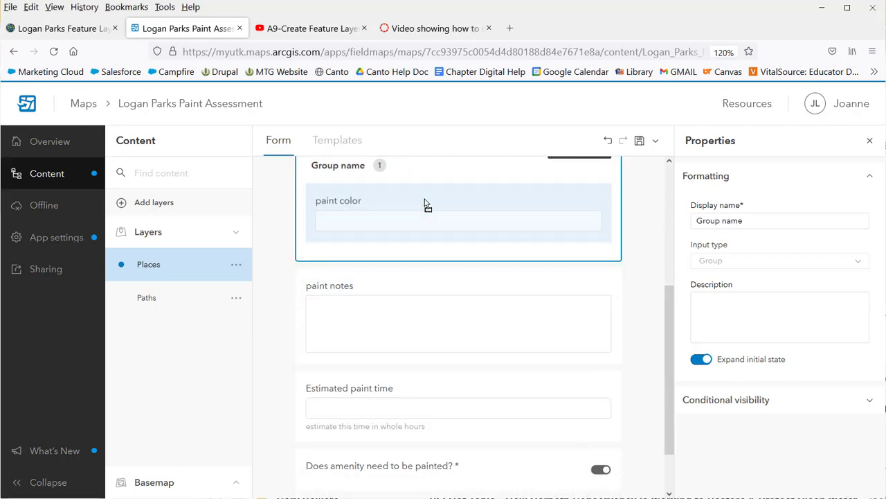
drag(397, 318, 401, 247)
mouse_move(370, 384)
mouse_down()
mouse_move(370, 395)
mouse_move(370, 340)
mouse_up()
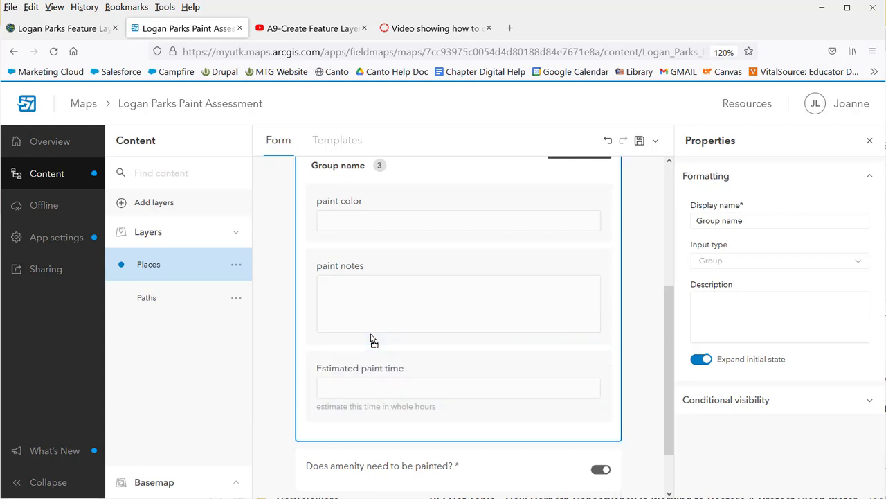
Move Estimated paint time above paint notes within the group, and place "Does amenity need to be painted?" directly above the group.
mouse_move(399, 240)
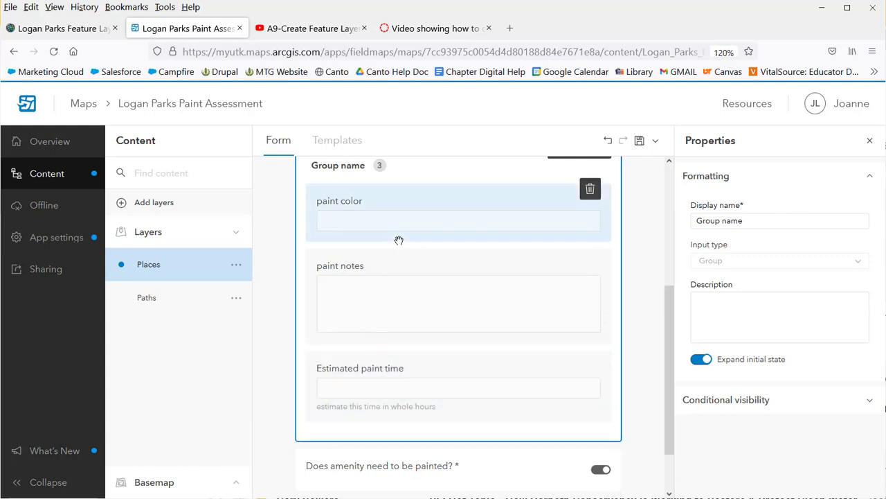
drag(389, 385, 396, 262)
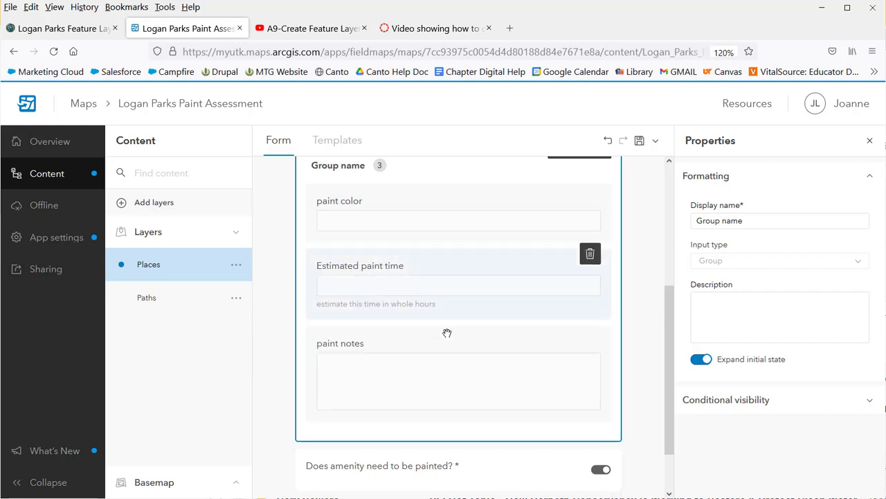
scroll(467, 335, up, 2)
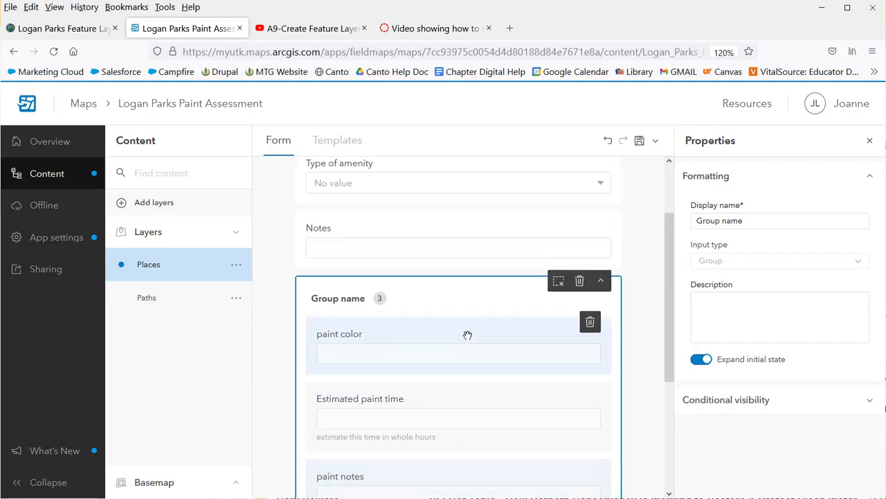
scroll(467, 335, down, 3)
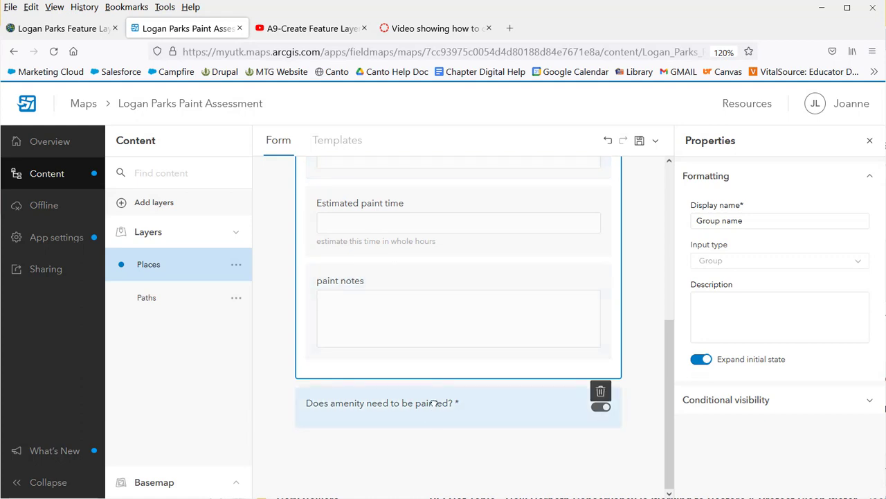
mouse_move(434, 409)
mouse_down()
mouse_move(445, 179)
mouse_move(438, 153)
mouse_move(422, 204)
mouse_move(420, 258)
mouse_up()
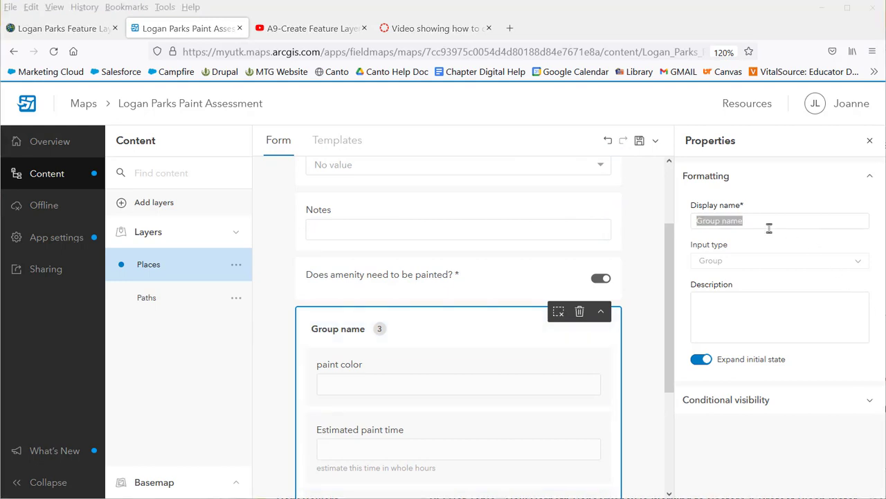
Change the display name of the group to "Paint Information".
drag(761, 220, 667, 205)
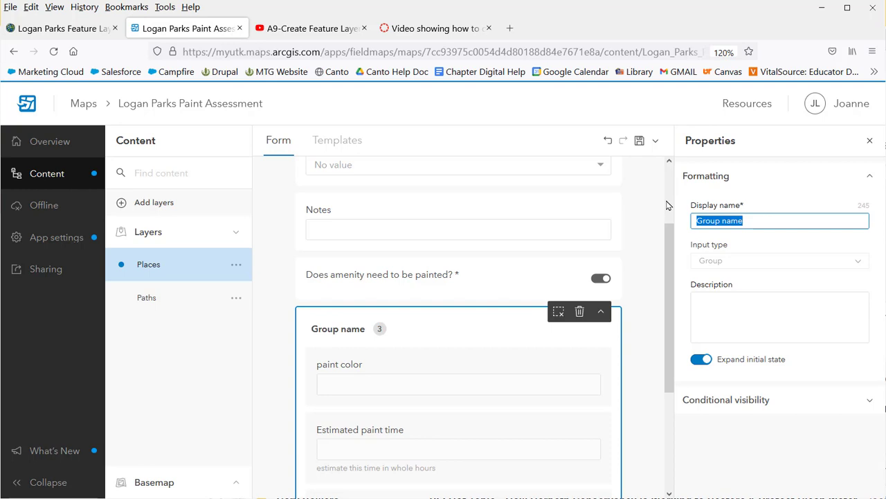
text(Paint)
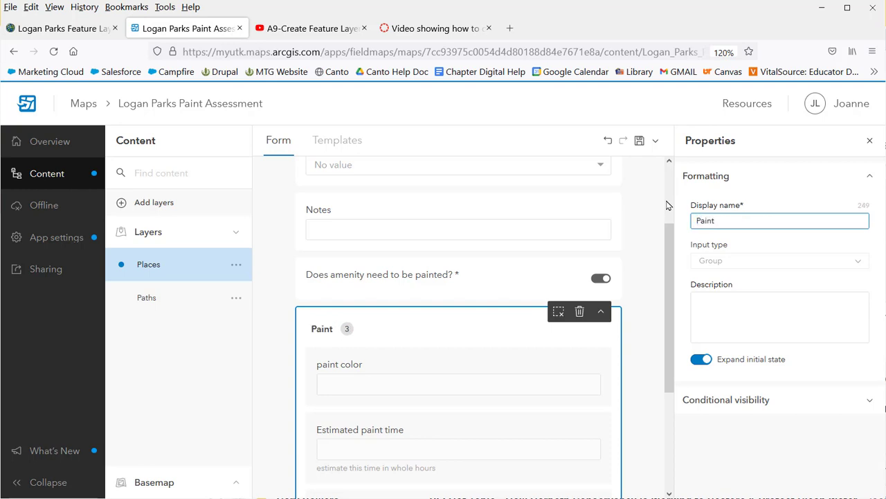
text( Informa)
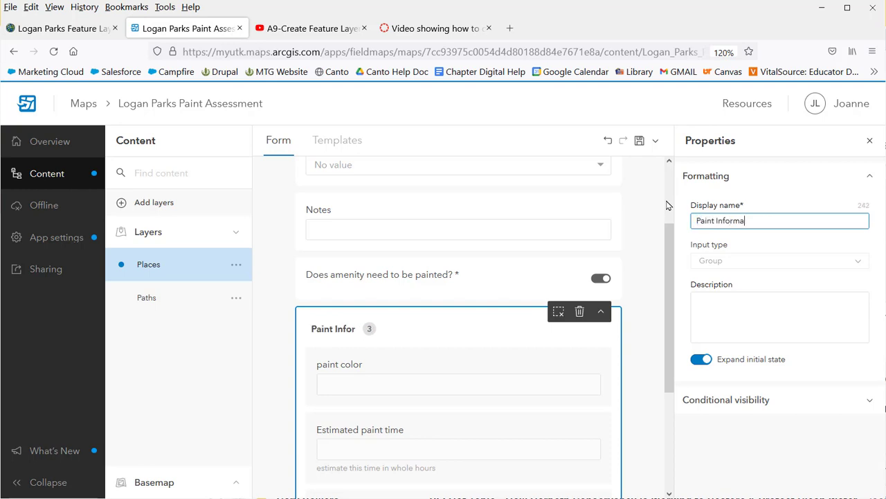
text(tion)
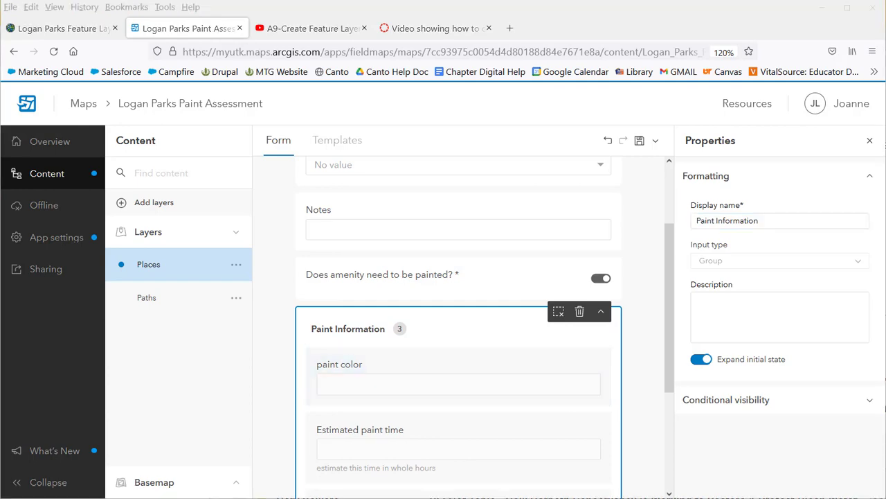
Add a conditional visibility expression to the Paint Information group so it shows when needs paint Is Yes, and save the form.
click(867, 402)
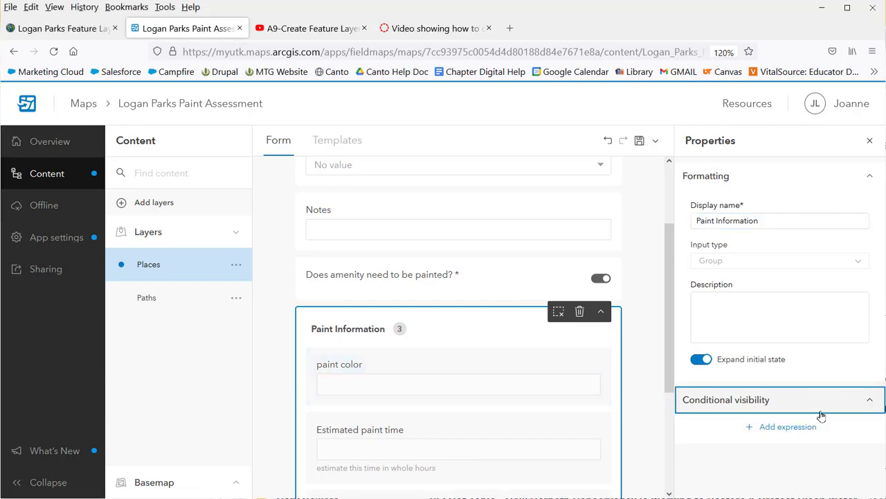
click(797, 427)
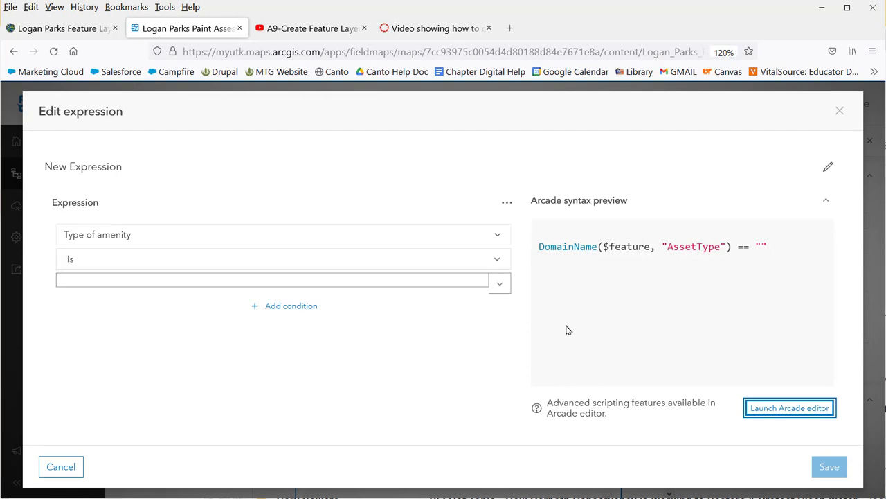
click(498, 240)
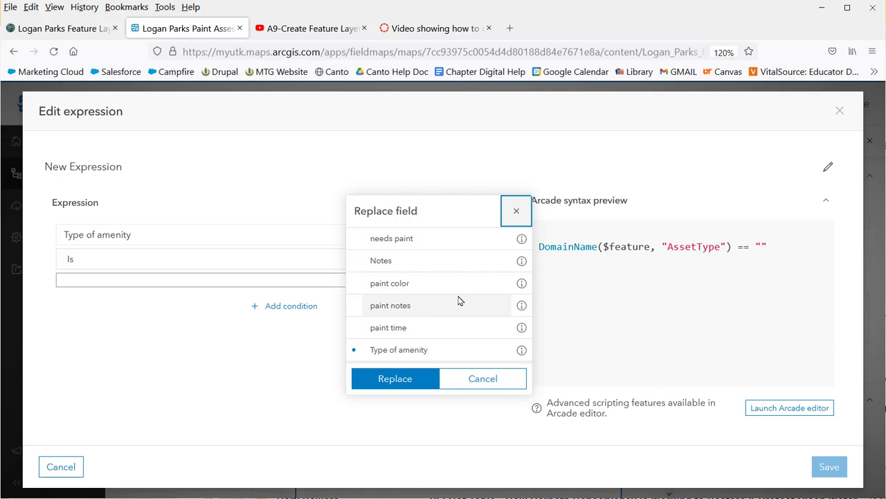
click(462, 241)
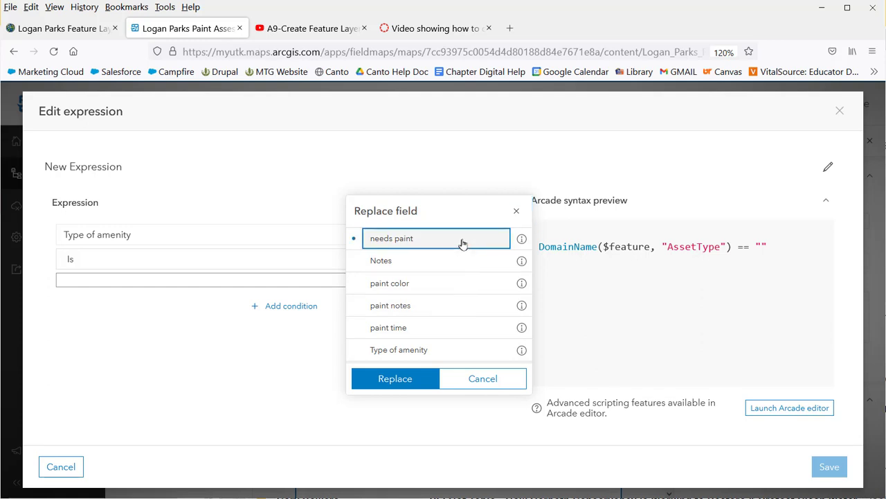
click(391, 378)
click(499, 283)
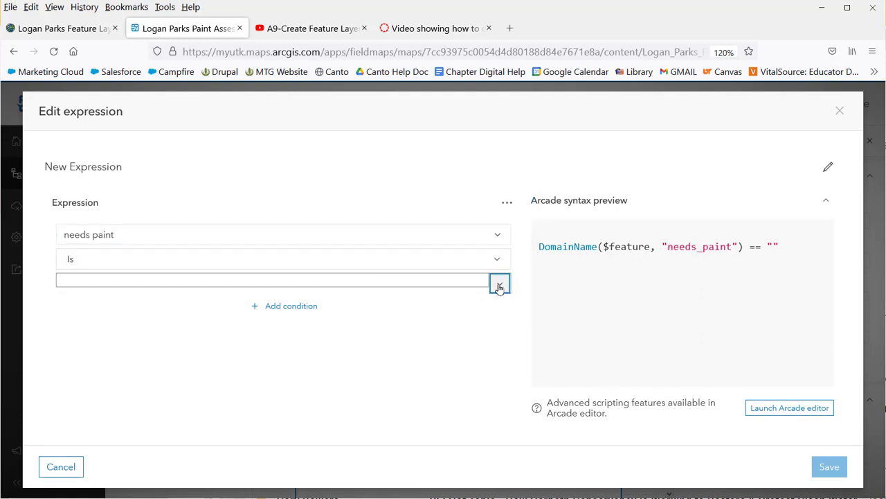
click(284, 327)
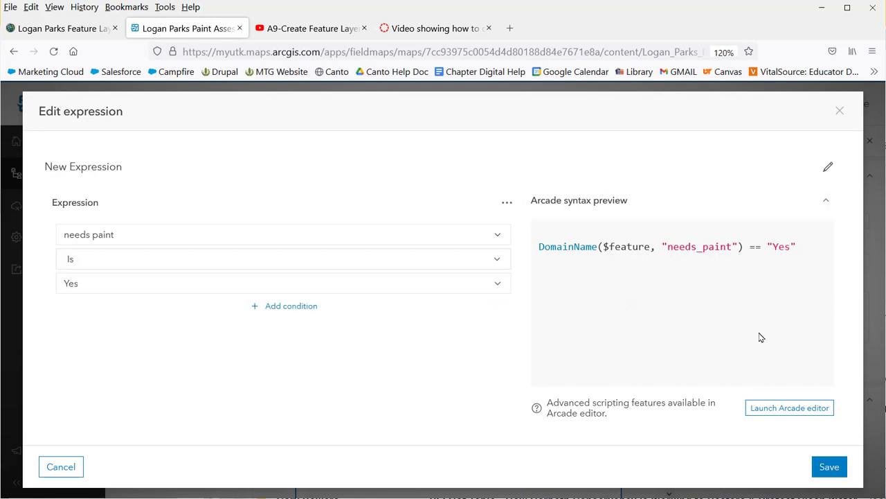
click(830, 467)
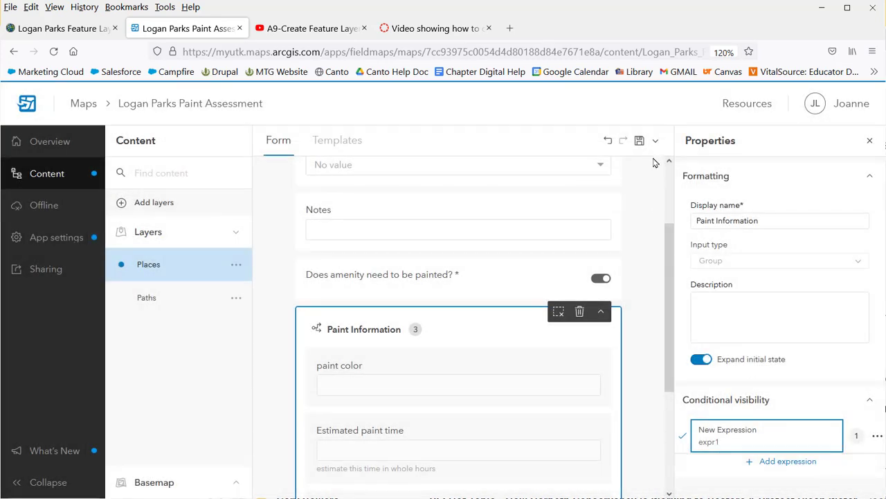
click(639, 140)
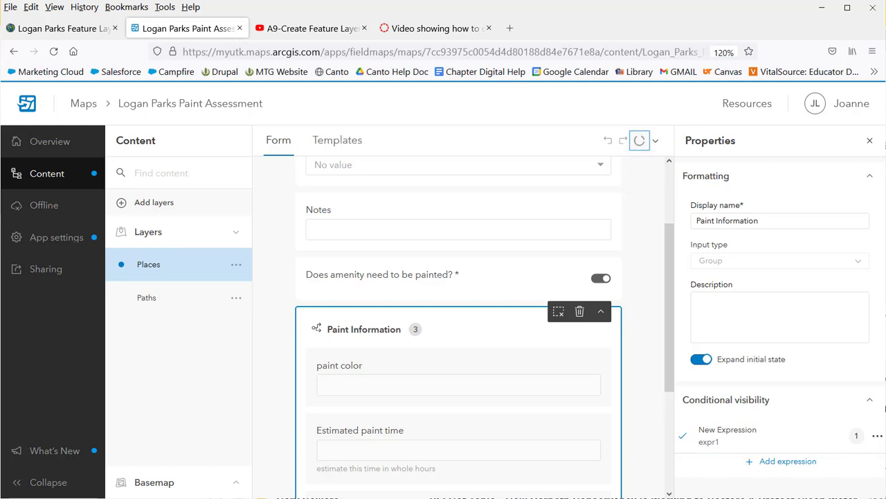
Set the default paint color of the Bike rack template to "blue" and save the template changes.
click(345, 141)
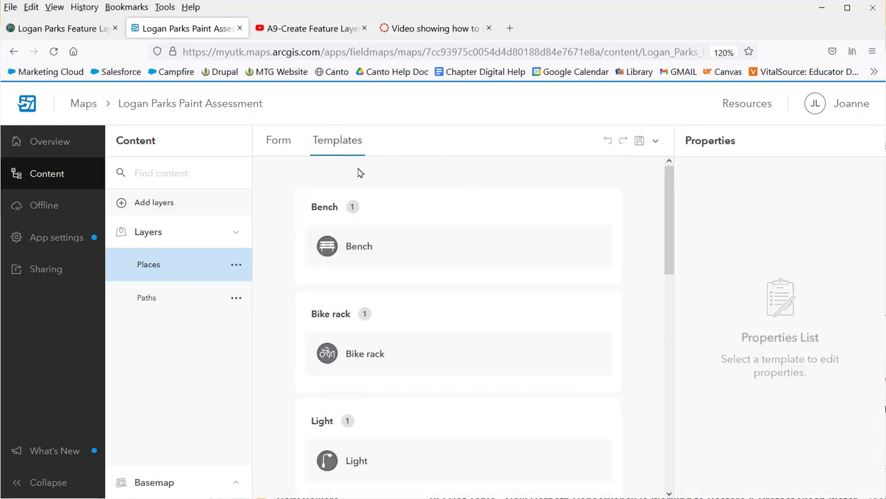
click(364, 354)
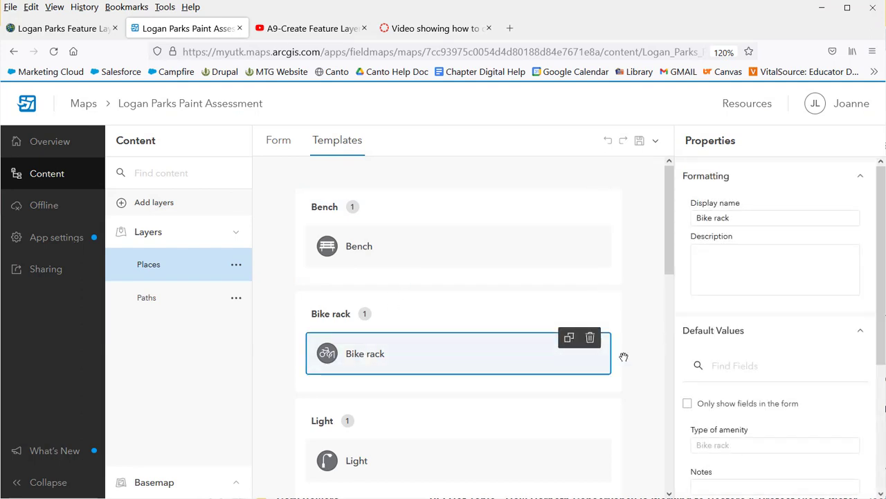
drag(881, 329, 868, 441)
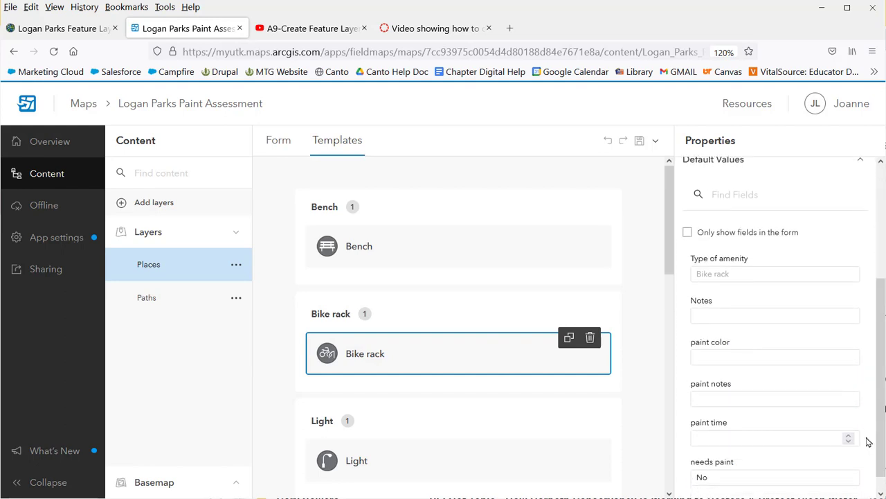
click(765, 355)
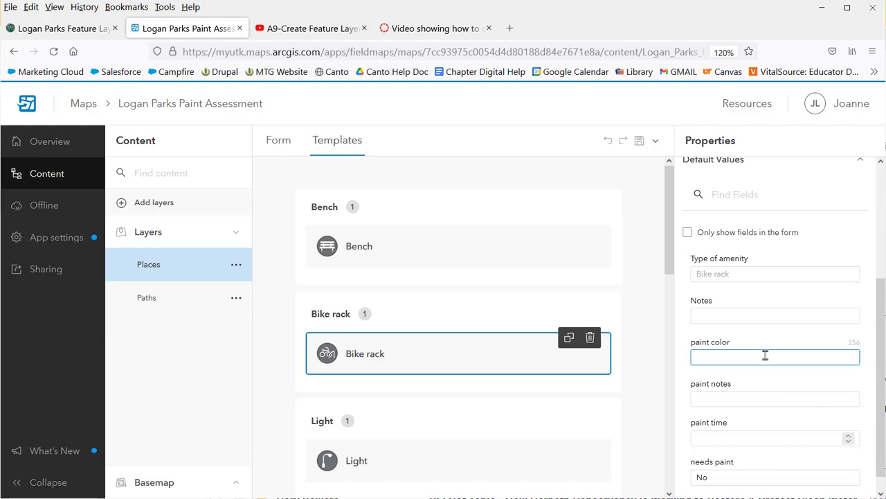
text(blue)
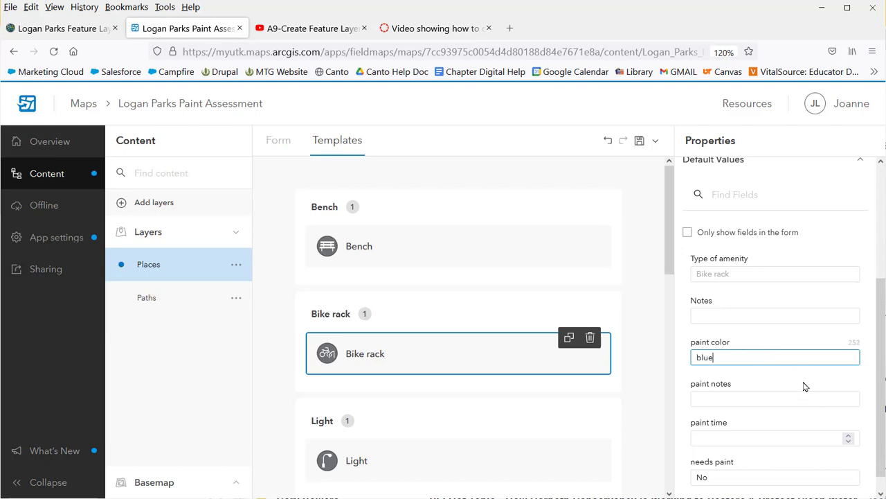
scroll(881, 450, down, 1)
scroll(874, 488, up, 5)
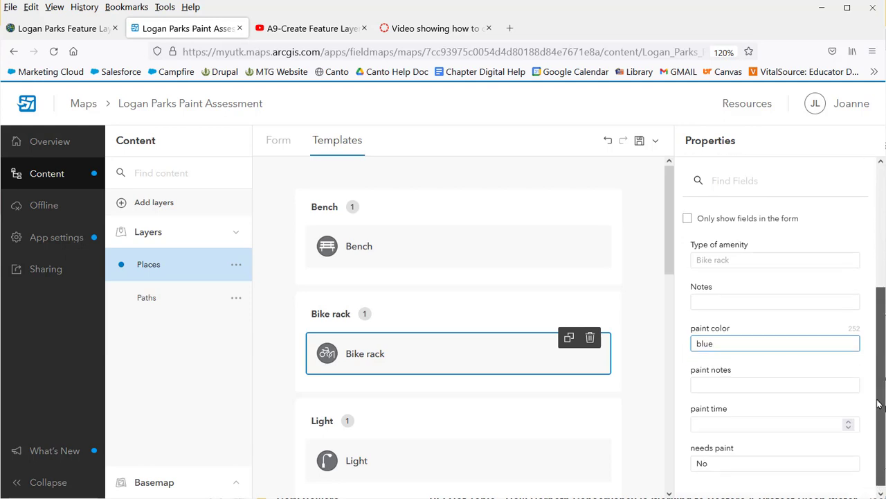
click(639, 141)
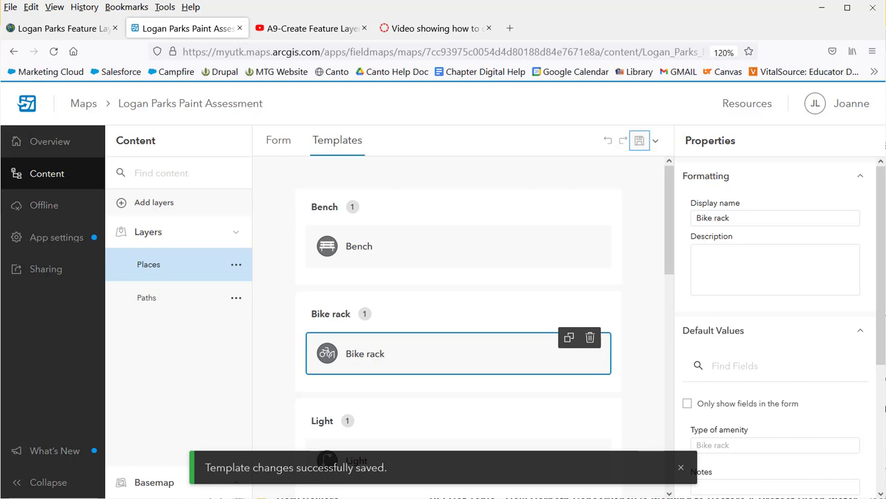
Reorder the feature templates so Picnic table comes before Light and Restroom sits between Light and Recycling bin.
scroll(406, 340, down, 3)
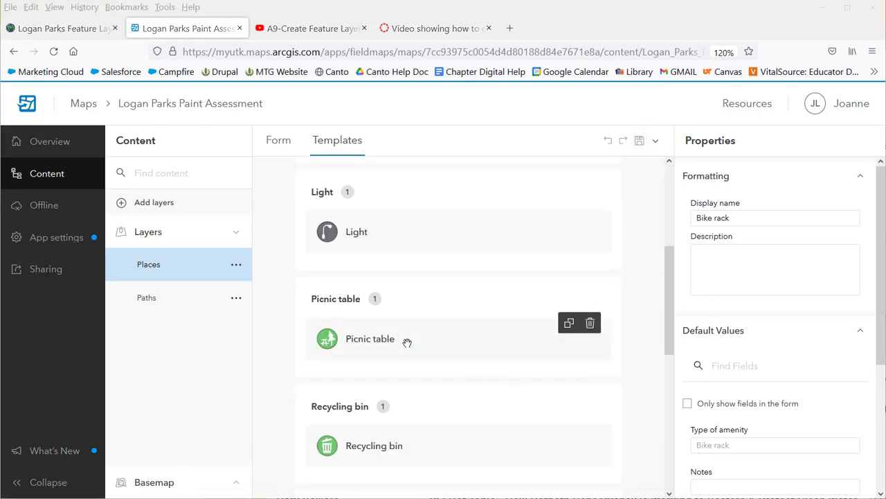
drag(406, 340, 392, 324)
scroll(440, 369, down, 2)
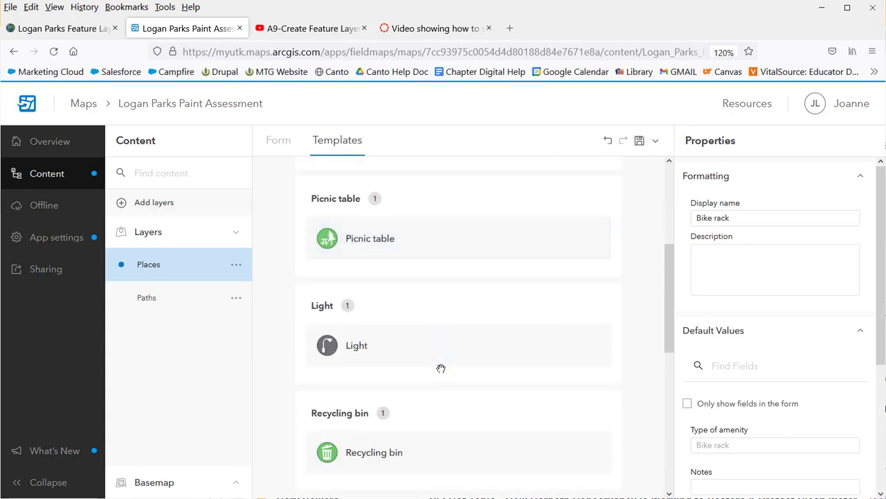
scroll(440, 369, down, 4)
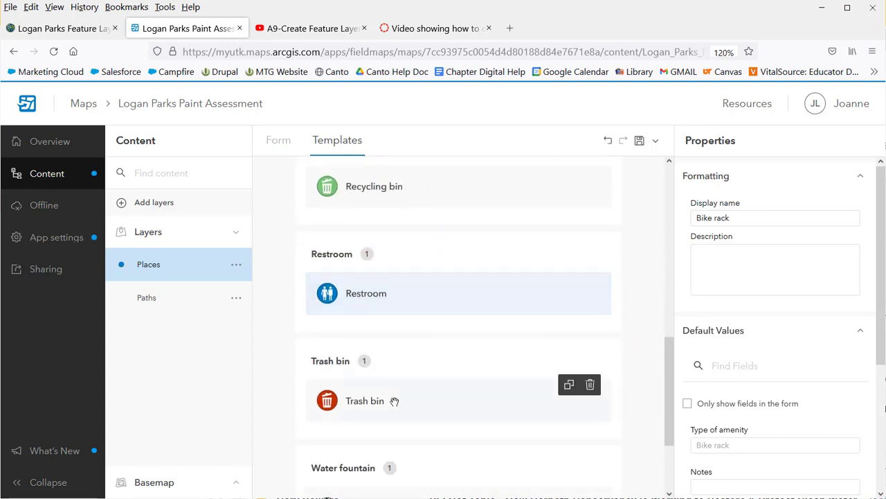
drag(394, 401, 399, 241)
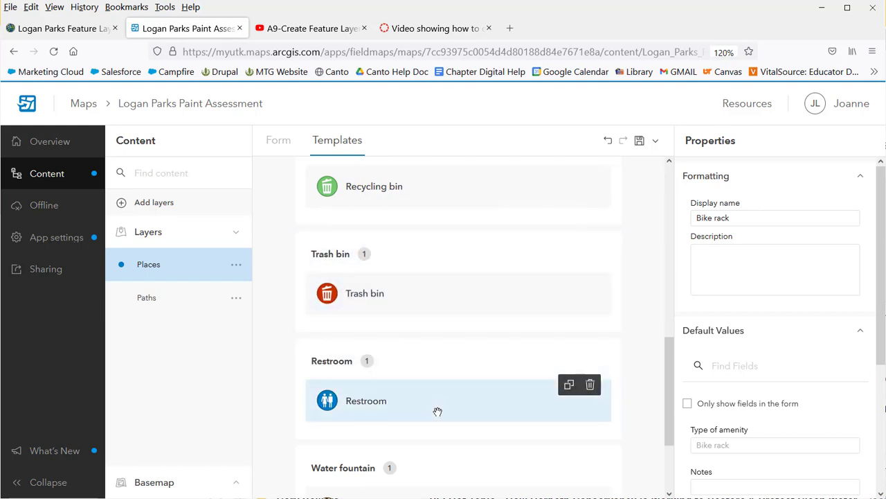
drag(437, 412, 418, 284)
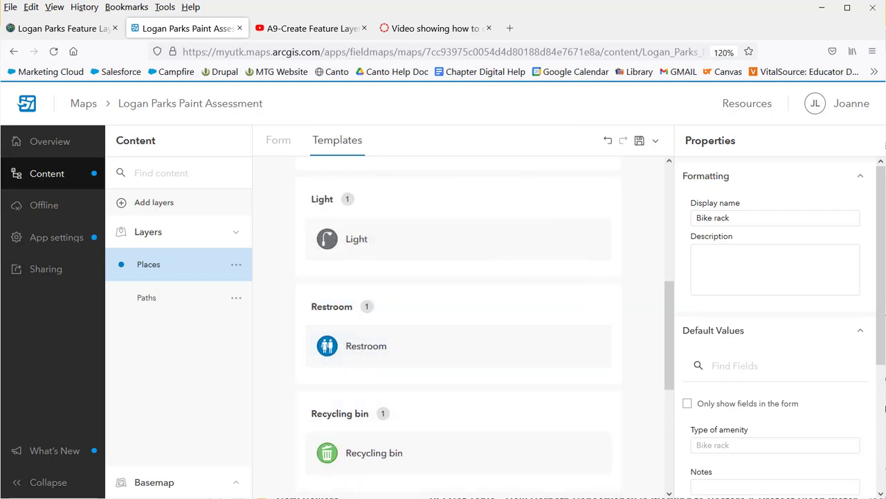
Enable Copy All among the feature actions in the map's app settings and save the settings.
click(61, 238)
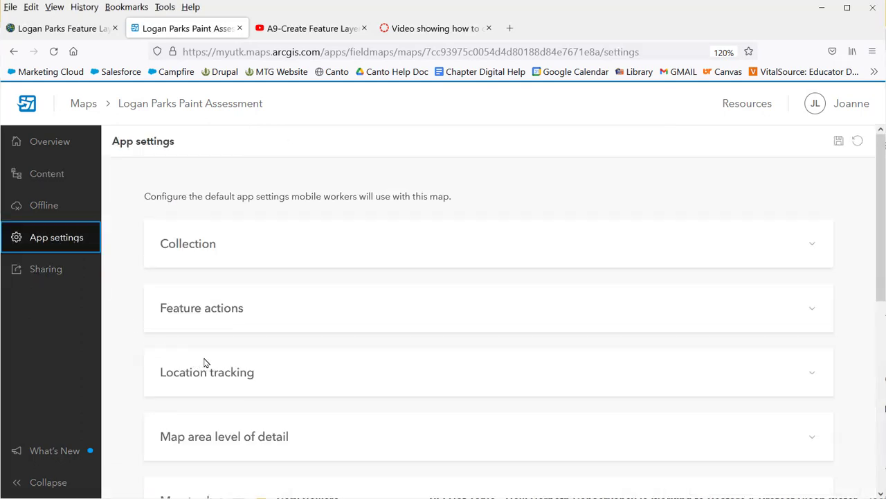
click(232, 311)
scroll(340, 341, down, 4)
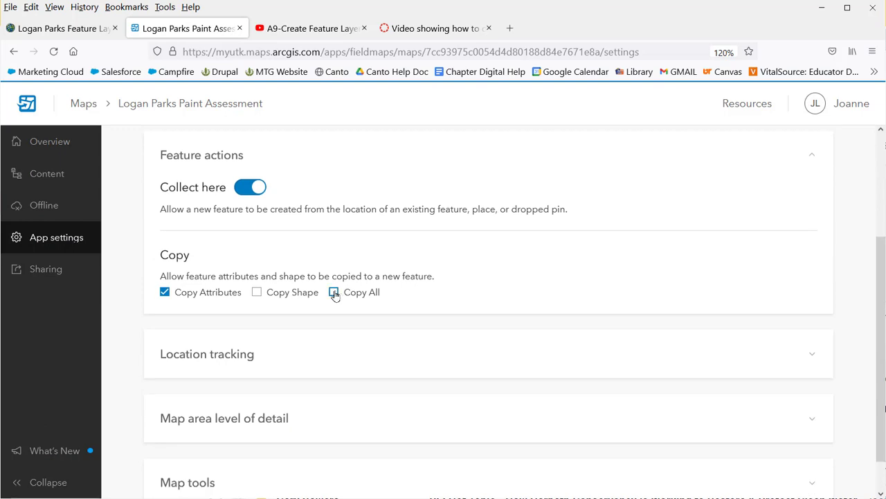
click(334, 293)
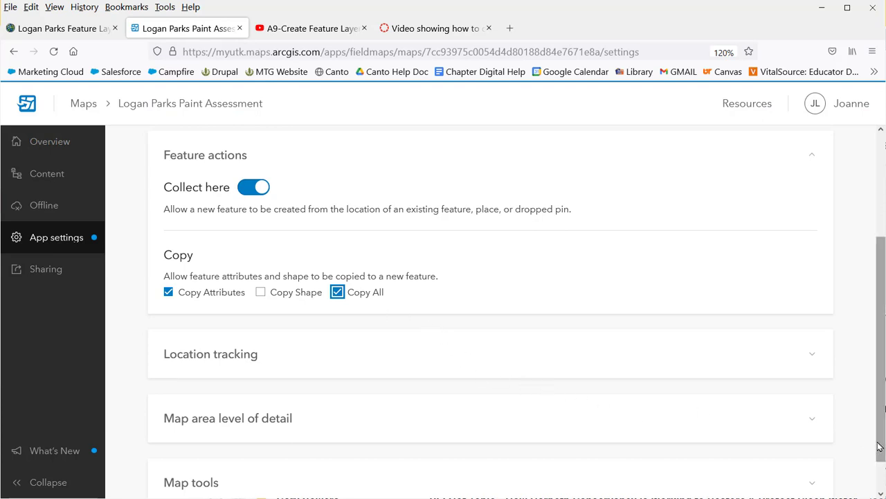
drag(879, 443, 882, 297)
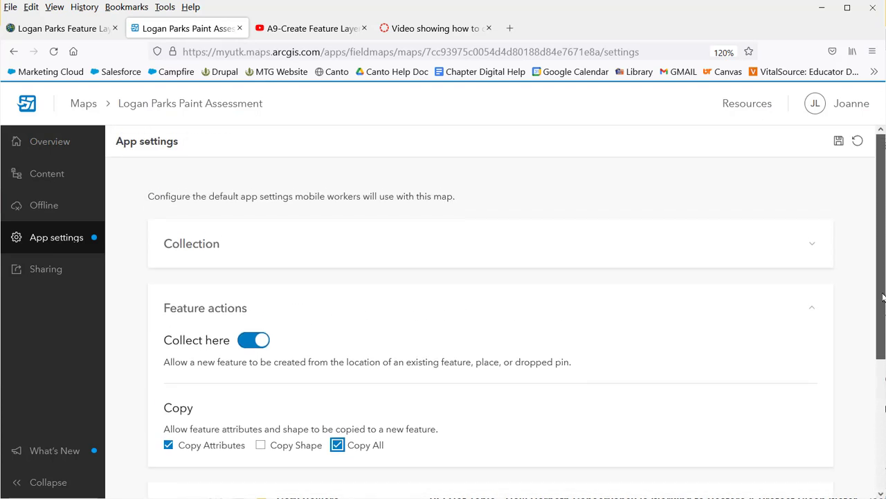
click(839, 141)
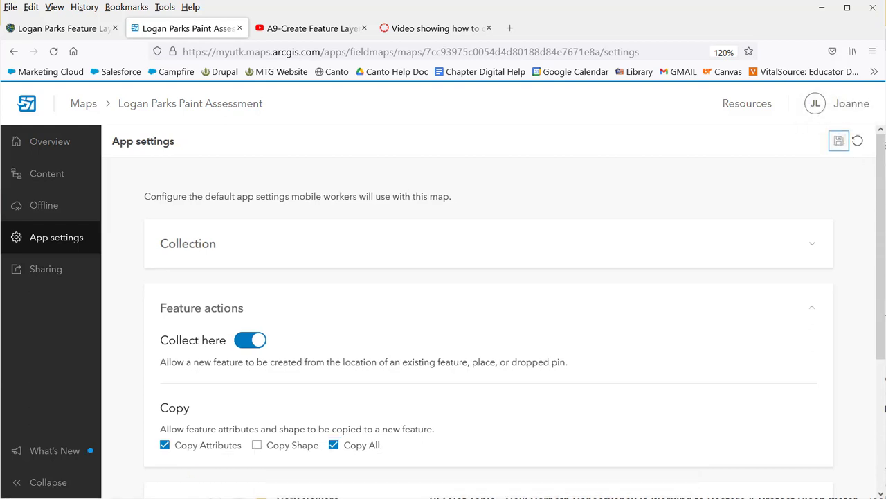
Save the map's sharing level as Owner with its existing group sharing, and review the link, QR code and map hiding options.
click(49, 270)
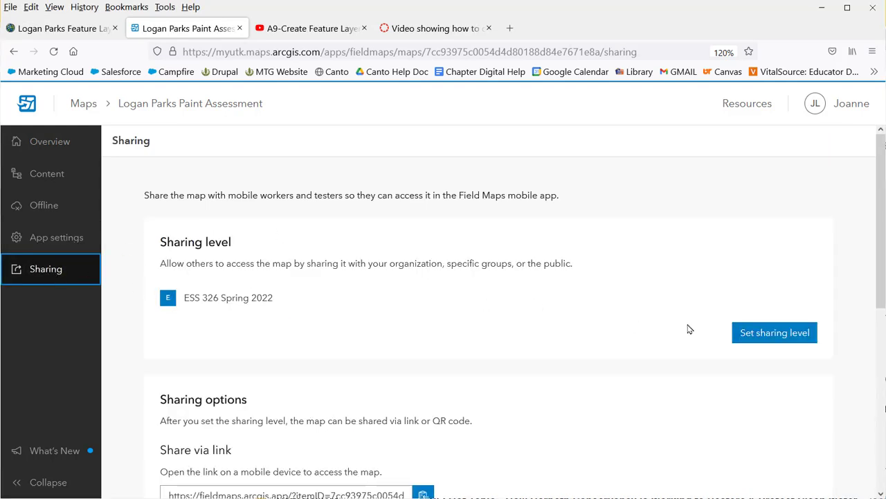
click(767, 336)
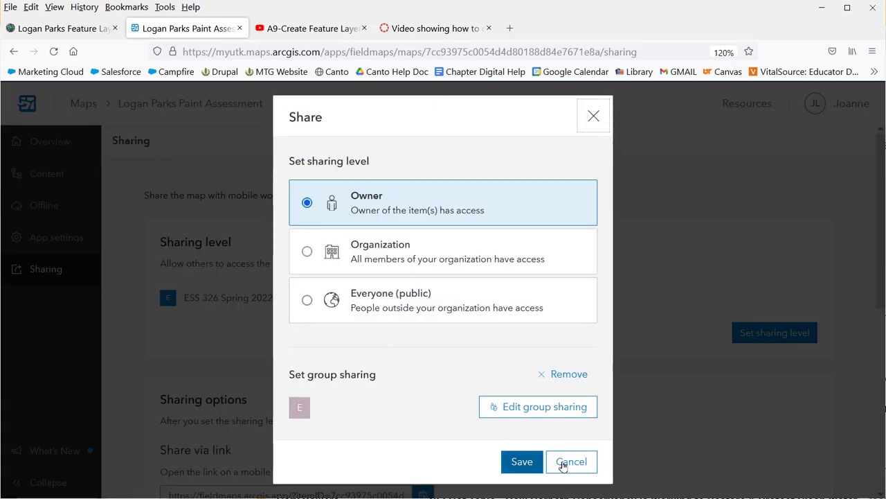
click(522, 461)
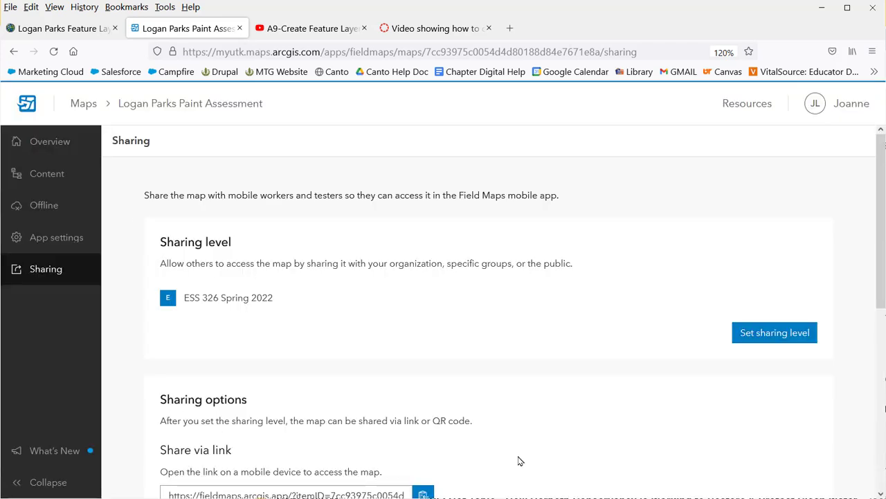
scroll(463, 365, down, 1)
scroll(462, 366, down, 2)
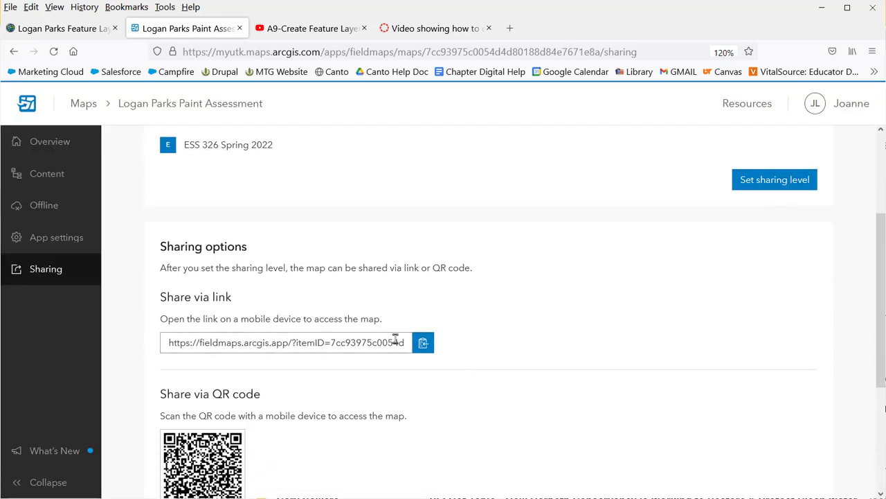
scroll(323, 397, down, 2)
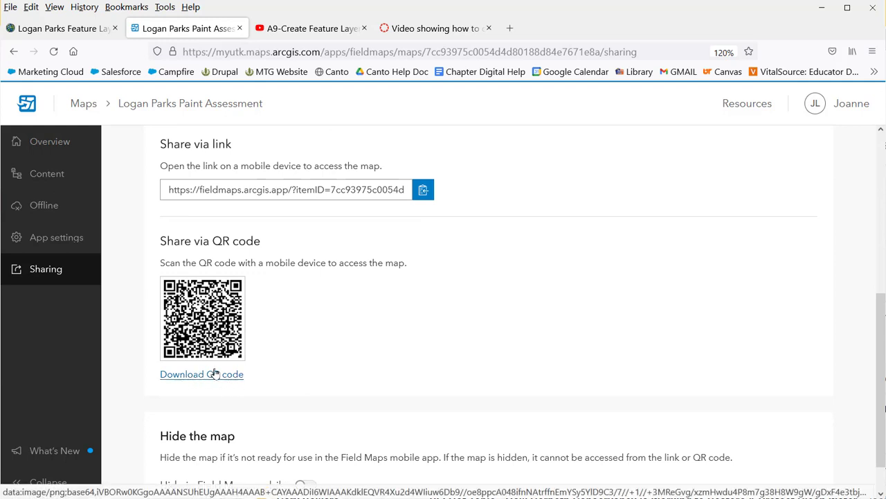
scroll(378, 363, down, 1)
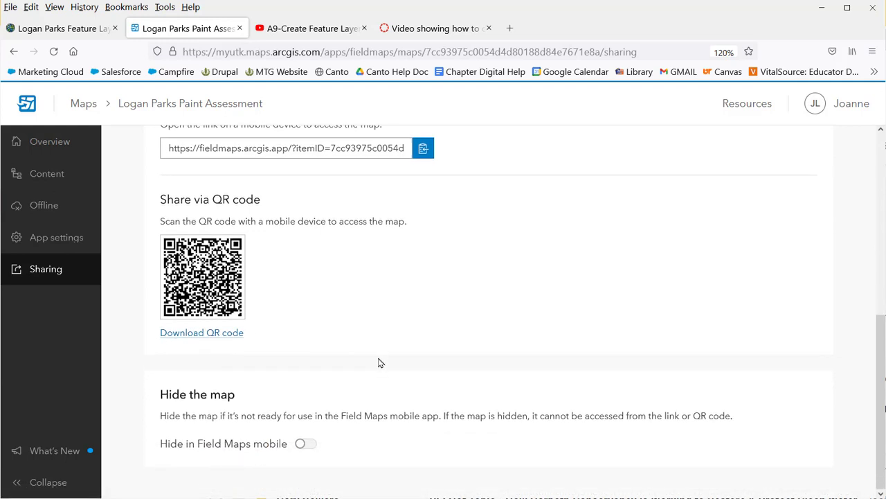